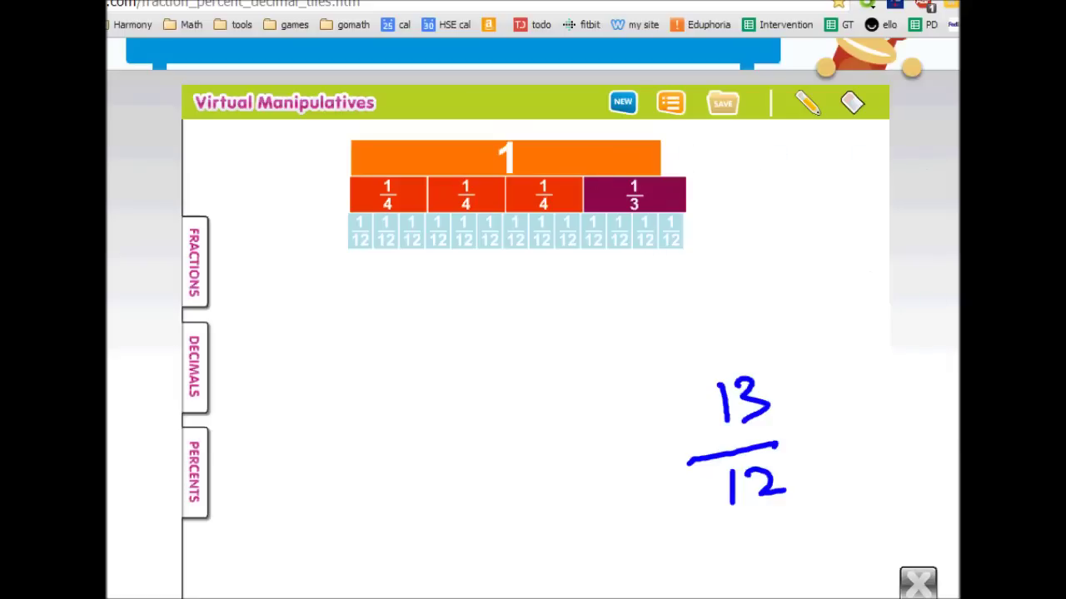
Step: Clear the ink and cover twelve of the thirteen 1/12 tiles with a 1 whole tile, leaving the first 1/12 exposed
key("Escape")
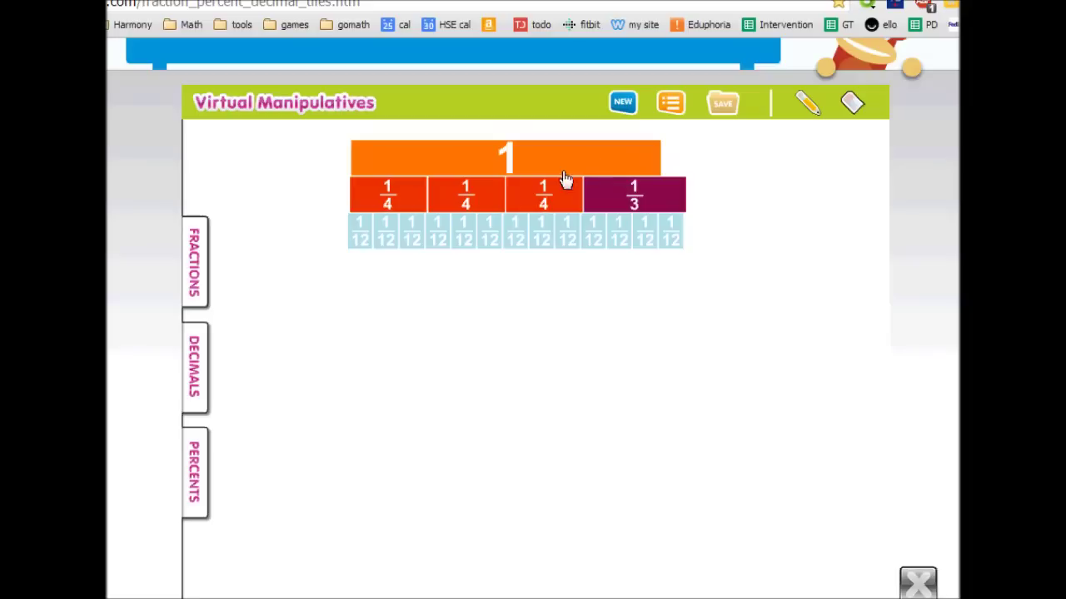
left_click(195, 286)
left_click(259, 185)
left_click(547, 261)
left_click_drag(631, 336, 546, 228)
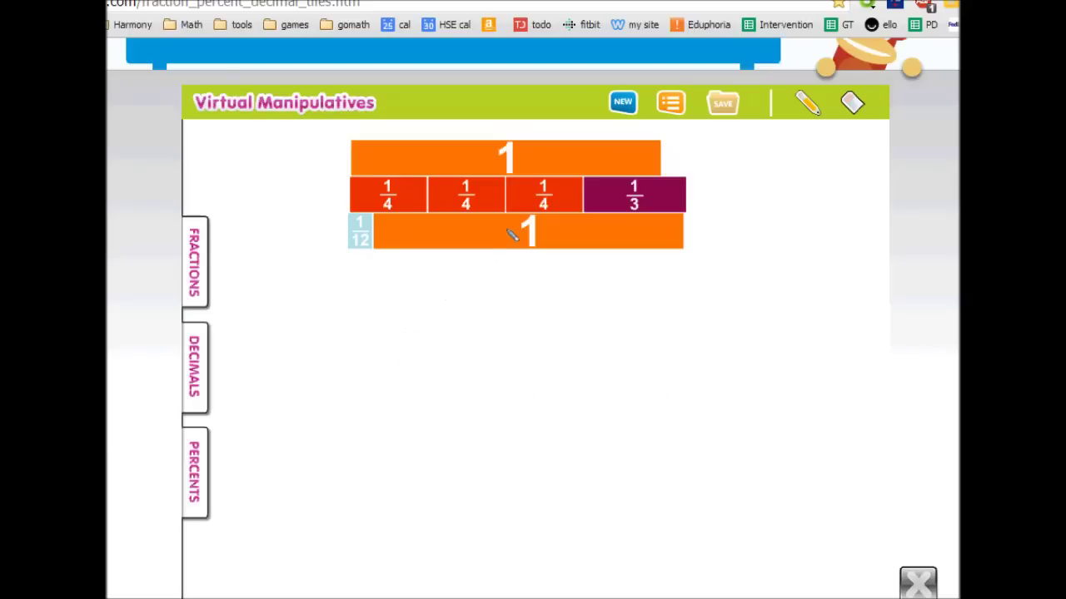
Step: Draw arrows to the 1 and 1/12 tiles in the lowest row and write 1 1/12 = 13/12 beneath them
left_click_drag(464, 313, 471, 375)
mouse_move(533, 278)
left_mouse_down()
mouse_move(532, 256)
mouse_move(544, 268)
left_mouse_up()
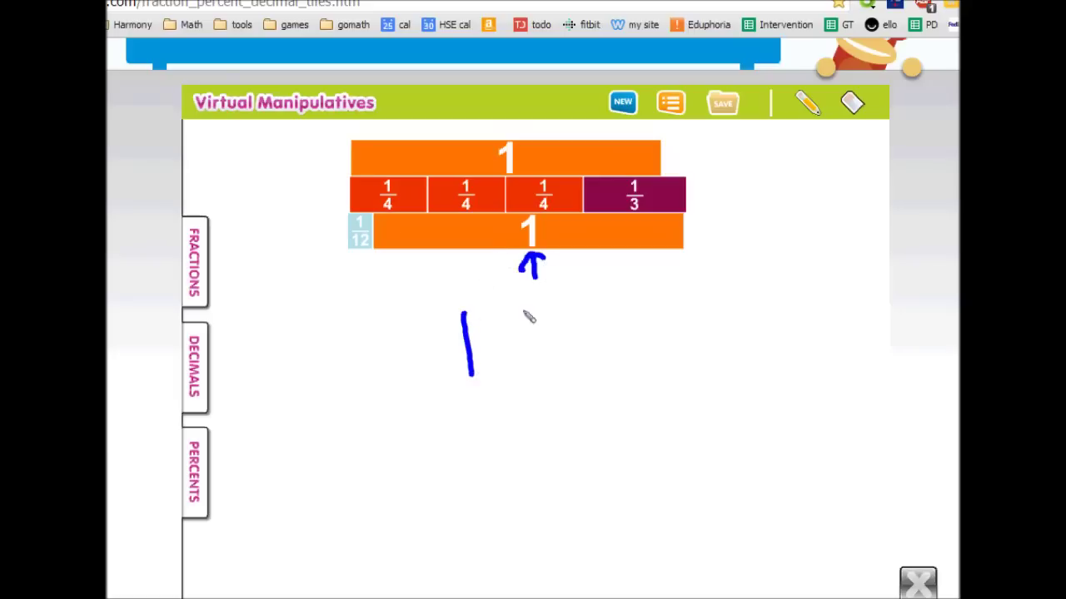
left_click_drag(357, 298, 360, 263)
left_click_drag(341, 282, 371, 277)
left_click_drag(501, 308, 504, 333)
mouse_move(494, 339)
left_mouse_down()
mouse_move(523, 332)
mouse_move(507, 372)
mouse_move(544, 362)
left_mouse_up()
left_click_drag(588, 321, 664, 313)
left_click_drag(597, 341, 697, 317)
left_click_drag(667, 353, 666, 376)
mouse_move(678, 355)
left_mouse_down()
mouse_move(704, 367)
mouse_move(721, 356)
left_mouse_up()
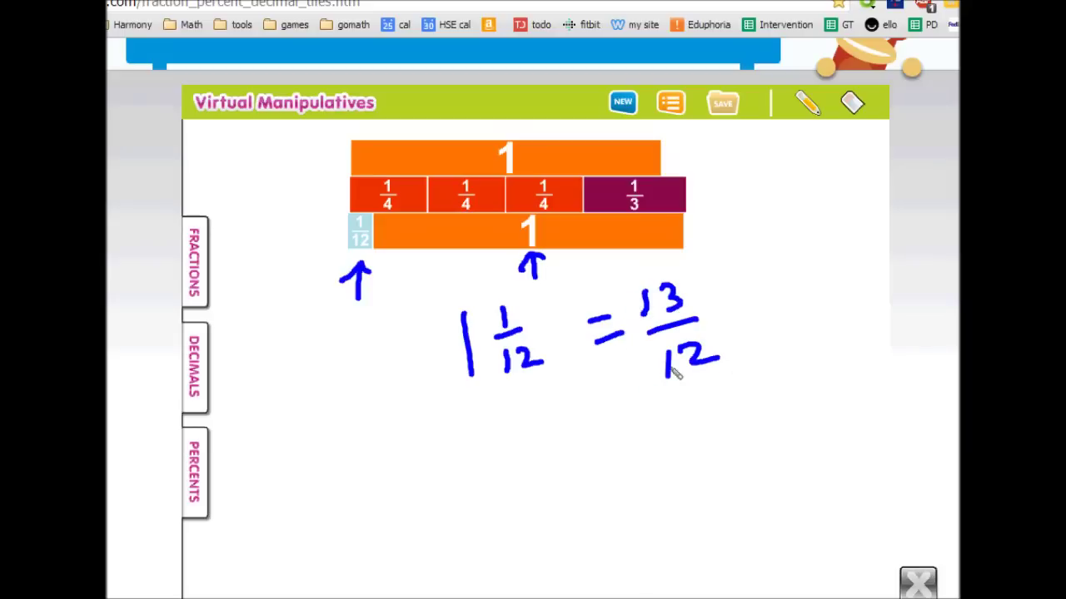
Step: Clear the ink, switch to the worksheet and complete problem 2 as 9/12 + 4/12 = 13/12 = 1 1/12
key("e")
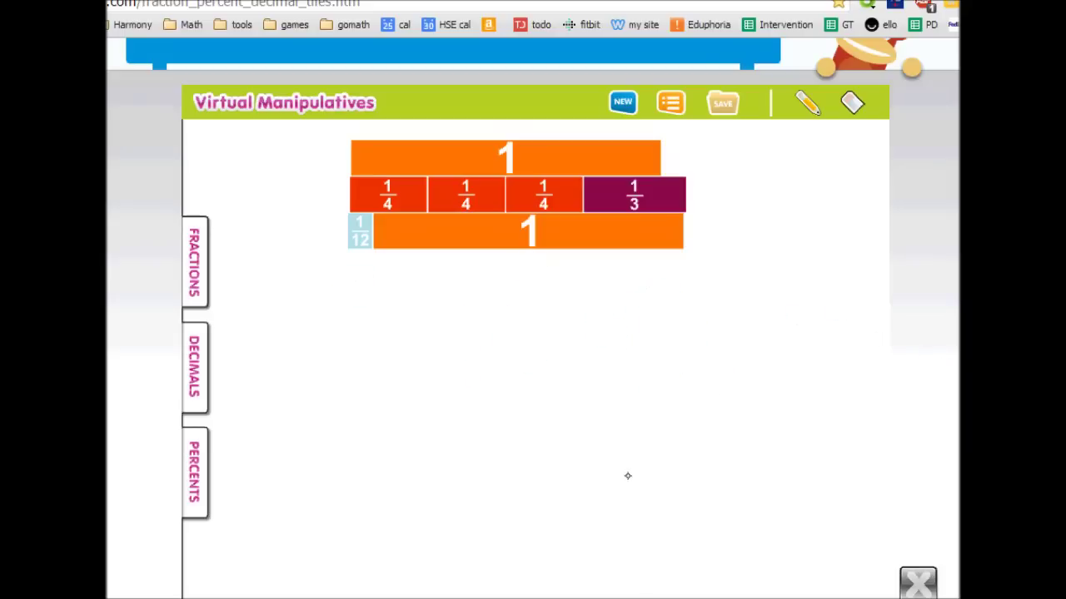
key("alt+Tab")
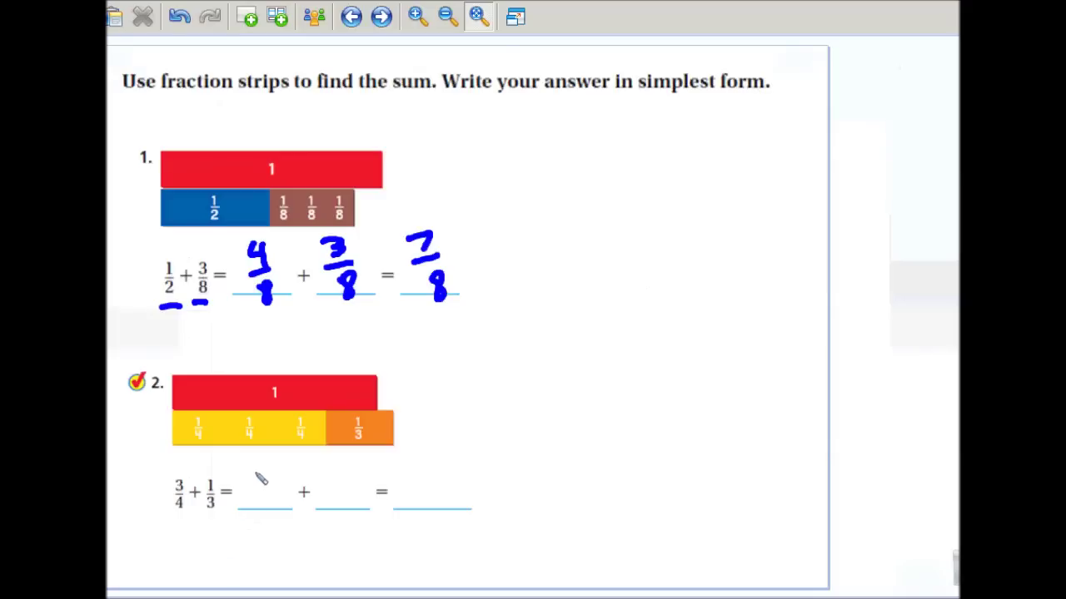
mouse_move(264, 459)
left_mouse_down()
mouse_move(260, 478)
mouse_move(274, 480)
left_mouse_up()
mouse_move(254, 491)
left_mouse_down()
mouse_move(258, 511)
mouse_move(291, 506)
left_mouse_up()
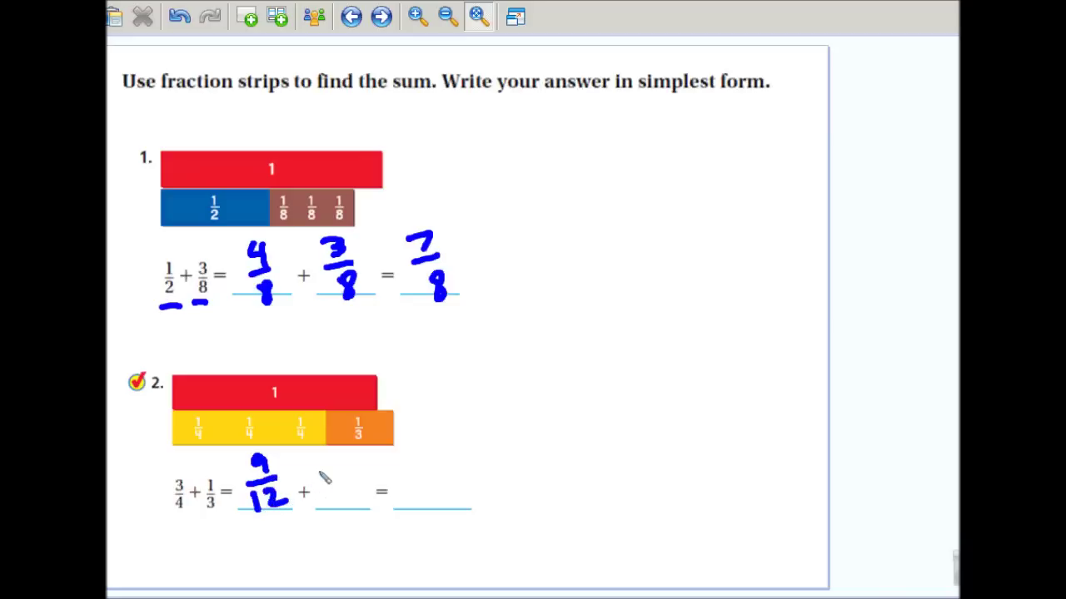
mouse_move(331, 468)
left_mouse_down()
mouse_move(328, 455)
mouse_move(343, 468)
mouse_move(348, 507)
mouse_move(424, 493)
mouse_move(414, 501)
mouse_move(440, 519)
mouse_move(475, 510)
mouse_move(505, 474)
mouse_move(507, 488)
left_mouse_up()
mouse_move(524, 443)
left_mouse_down()
mouse_move(533, 498)
mouse_move(556, 471)
left_mouse_up()
mouse_move(547, 474)
left_mouse_down()
mouse_move(583, 464)
mouse_move(565, 500)
mouse_move(592, 499)
left_mouse_up()
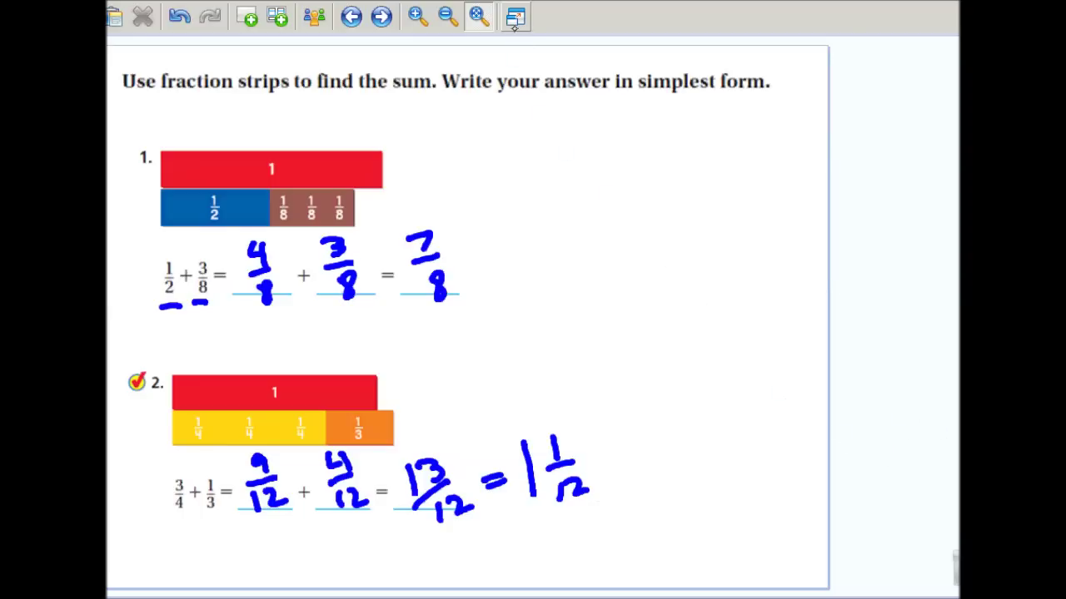
Step: Show the worksheet full screen and advance to the next page
left_click(515, 16)
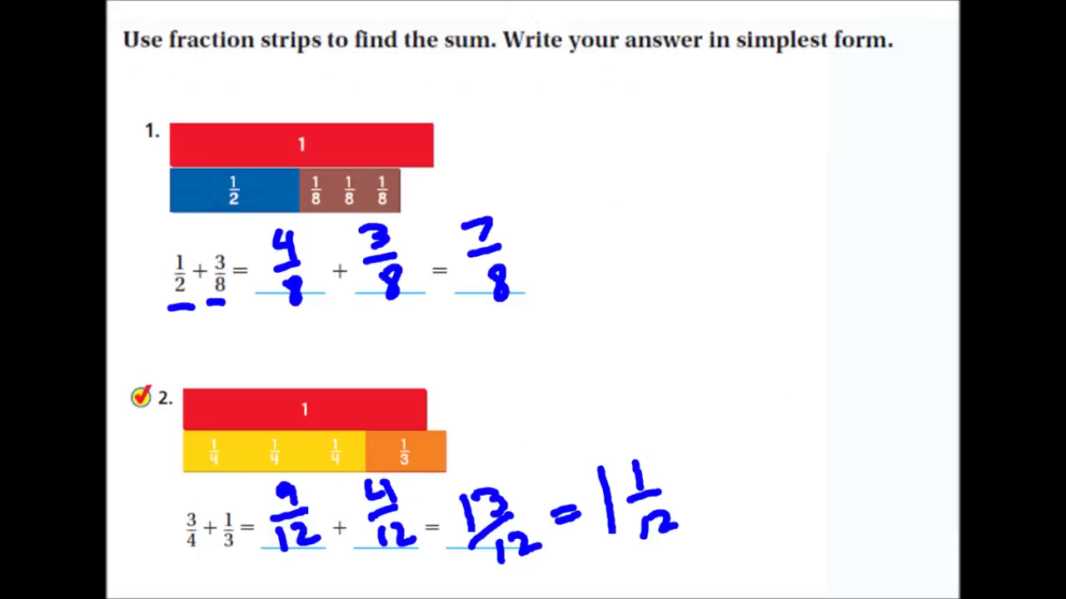
key("Page_Down")
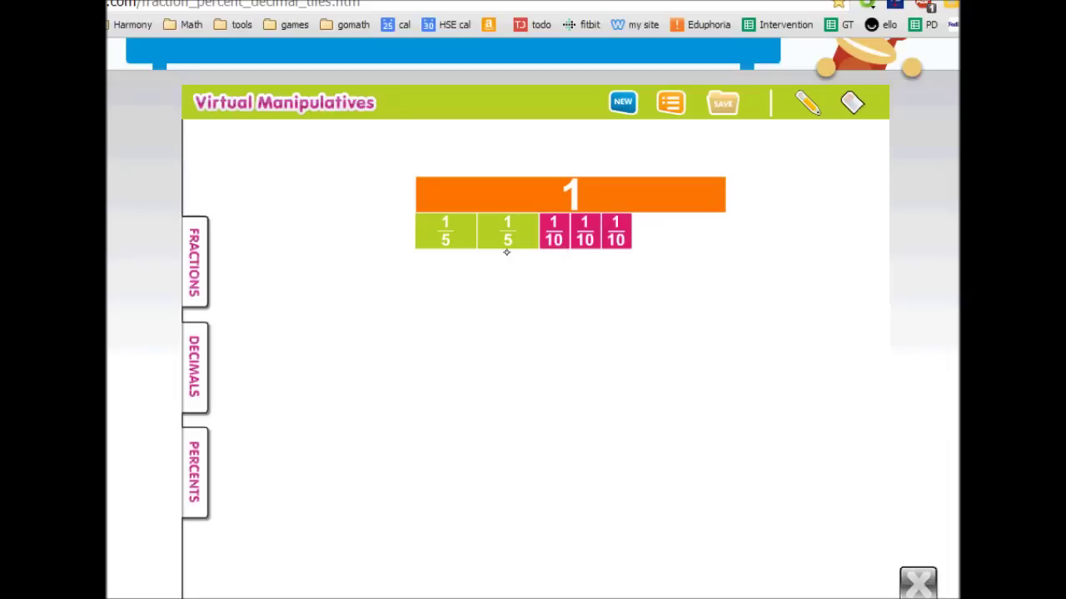
Step: Line up seven 1/10 tiles in Virtual Manipulatives directly beneath the row of two 1/5 and three 1/10 tiles
left_click(198, 277)
left_click_drag(295, 369, 649, 288)
left_click(193, 273)
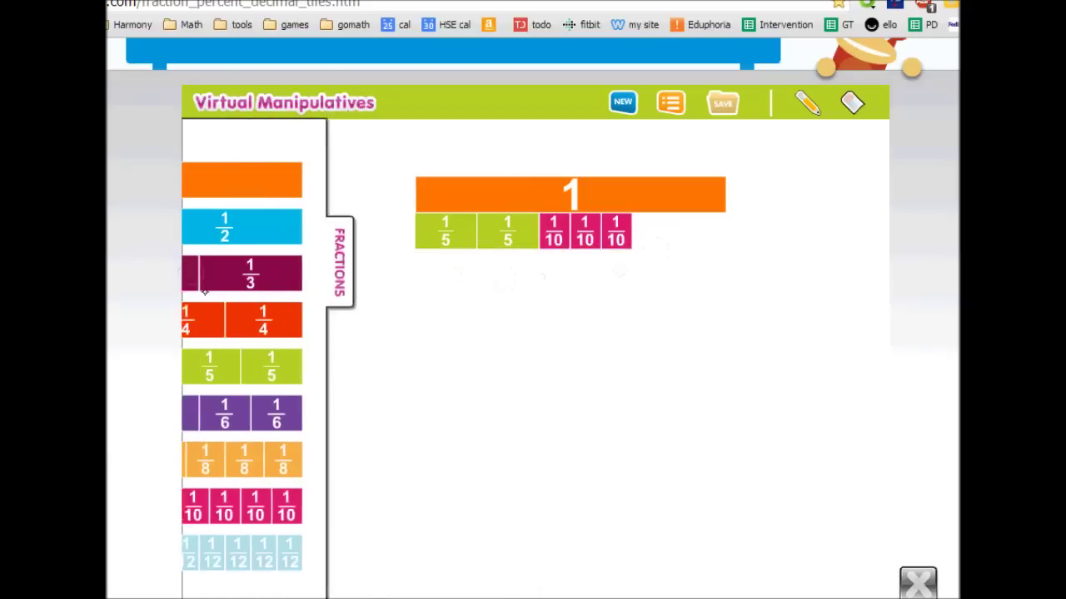
left_click_drag(369, 500, 633, 340)
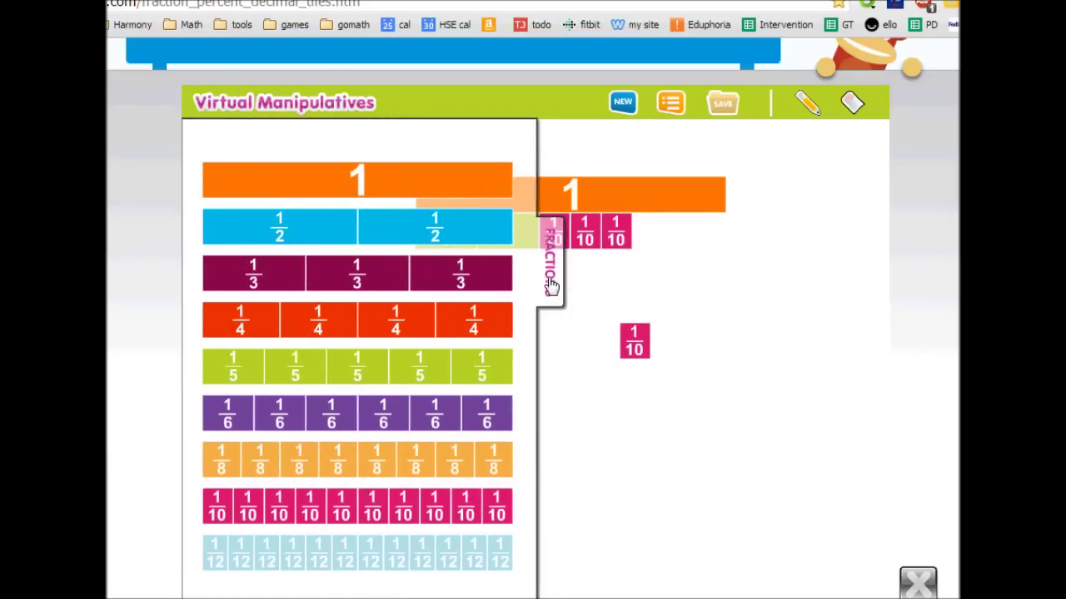
left_click(549, 285)
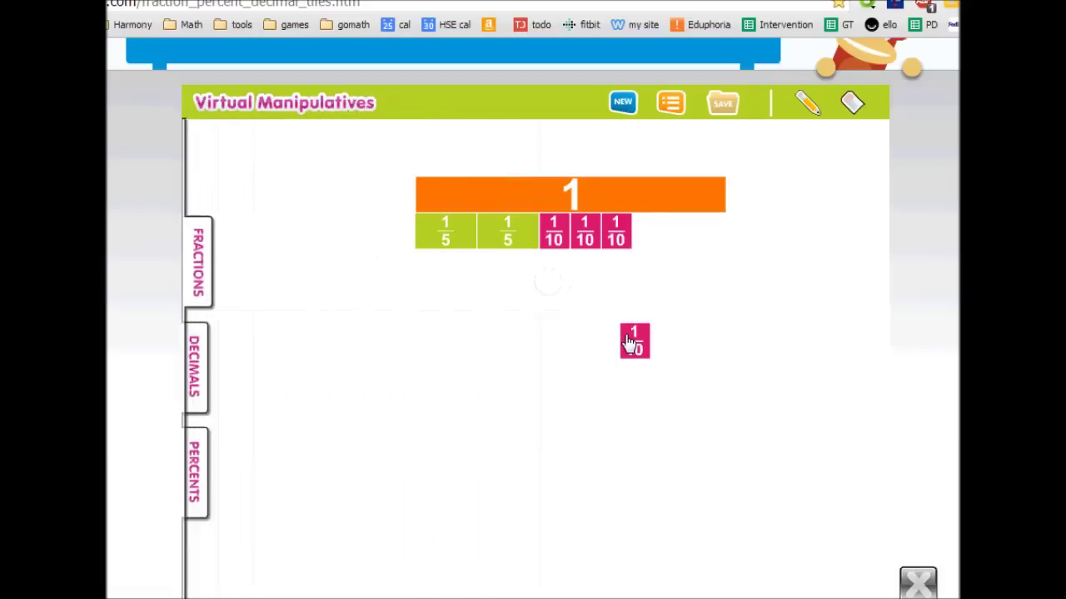
left_click_drag(635, 337, 431, 266)
left_click(440, 267)
left_click(471, 268)
left_click(504, 269)
left_click(533, 268)
left_click(552, 268)
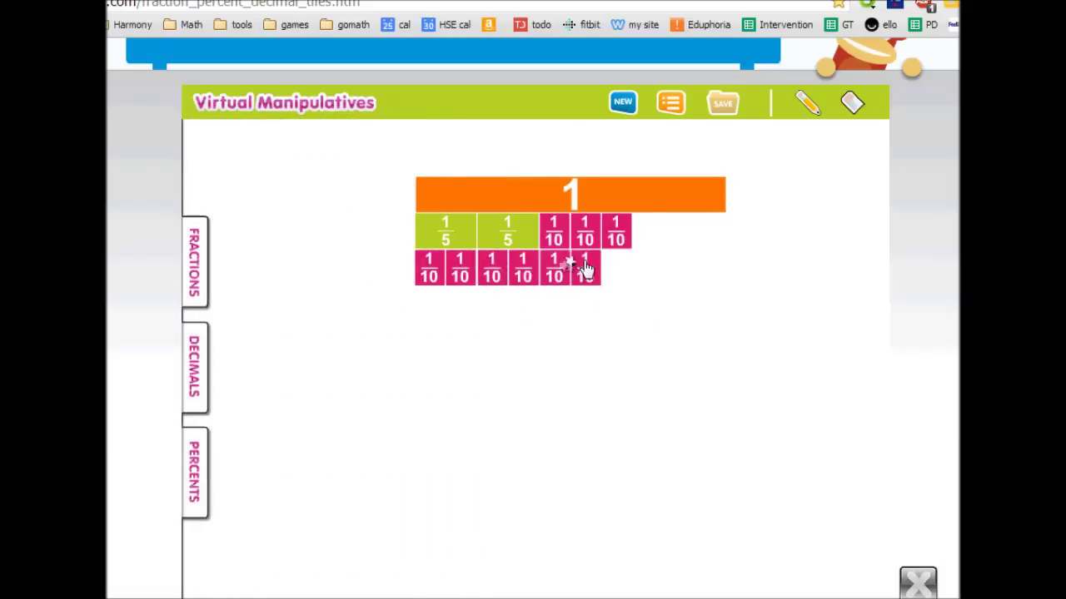
left_click(580, 271)
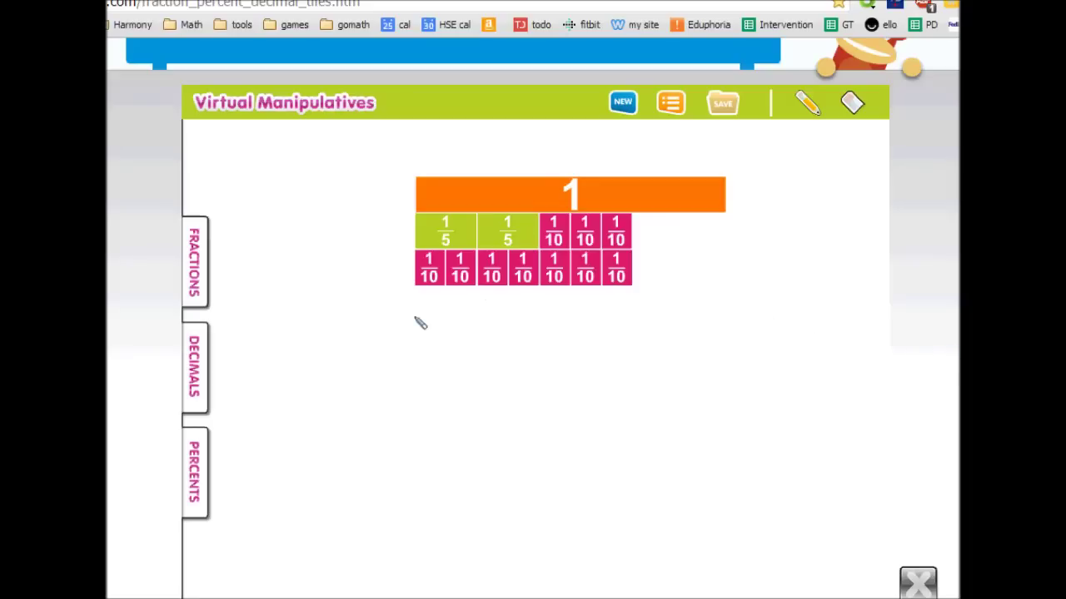
Step: Write 2/5 + 3/10 below the tiles and draw a vertical divider where the 1/5 tiles end
mouse_move(431, 310)
left_mouse_down()
mouse_move(429, 350)
mouse_move(450, 352)
mouse_move(414, 376)
left_mouse_up()
mouse_move(411, 329)
left_mouse_down()
mouse_move(448, 321)
mouse_move(462, 334)
mouse_move(428, 381)
mouse_move(448, 391)
left_mouse_up()
mouse_move(493, 346)
left_mouse_down()
mouse_move(515, 345)
mouse_move(503, 358)
left_mouse_up()
mouse_move(535, 308)
left_mouse_down()
mouse_move(542, 338)
mouse_move(575, 343)
mouse_move(573, 376)
mouse_move(546, 400)
left_mouse_up()
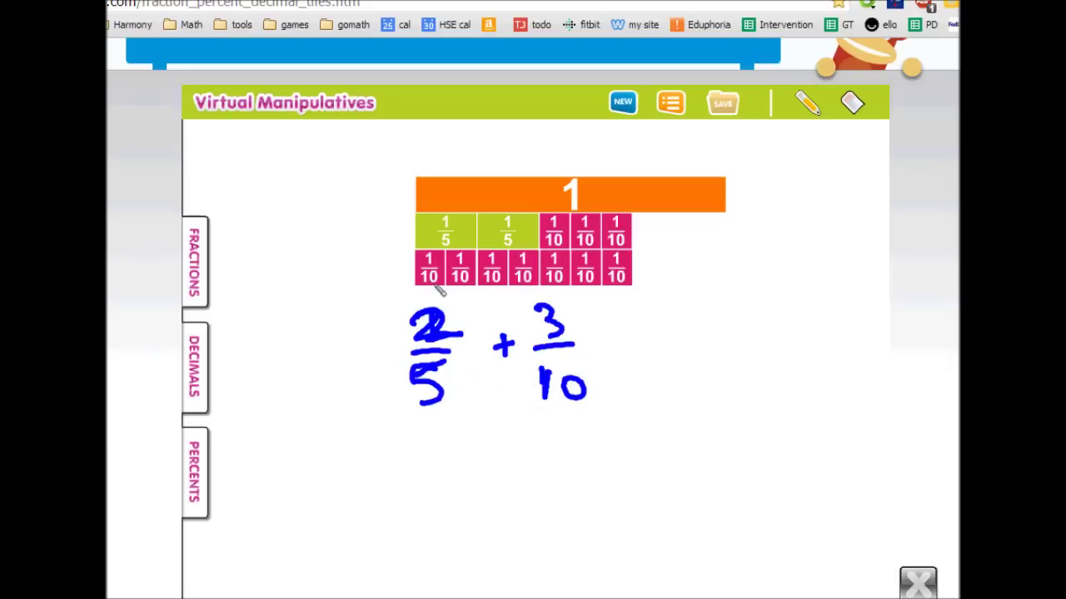
left_click_drag(543, 220, 542, 285)
left_click_drag(541, 243, 540, 207)
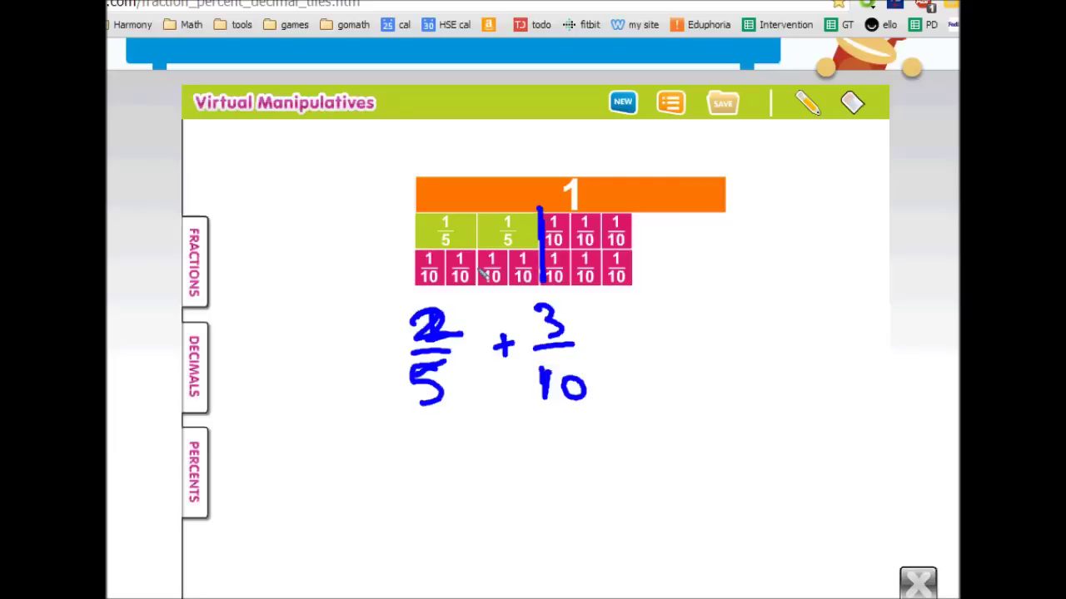
Step: Write the equivalent addition 4/10 + 3/10 = 7/10 below the first expression
mouse_move(433, 430)
left_mouse_down()
mouse_move(450, 469)
mouse_move(468, 479)
left_mouse_up()
mouse_move(442, 498)
left_mouse_down()
mouse_move(439, 525)
mouse_move(476, 499)
left_mouse_up()
left_click_drag(515, 460, 515, 481)
left_click_drag(505, 472, 574, 468)
mouse_move(551, 498)
left_mouse_down()
mouse_move(558, 521)
mouse_move(582, 493)
left_mouse_up()
mouse_move(604, 457)
left_mouse_down()
mouse_move(626, 452)
mouse_move(627, 463)
left_mouse_up()
left_click_drag(583, 489, 580, 491)
mouse_move(653, 410)
left_mouse_down()
mouse_move(671, 444)
mouse_move(706, 455)
mouse_move(670, 506)
left_mouse_up()
left_click_drag(699, 473, 701, 474)
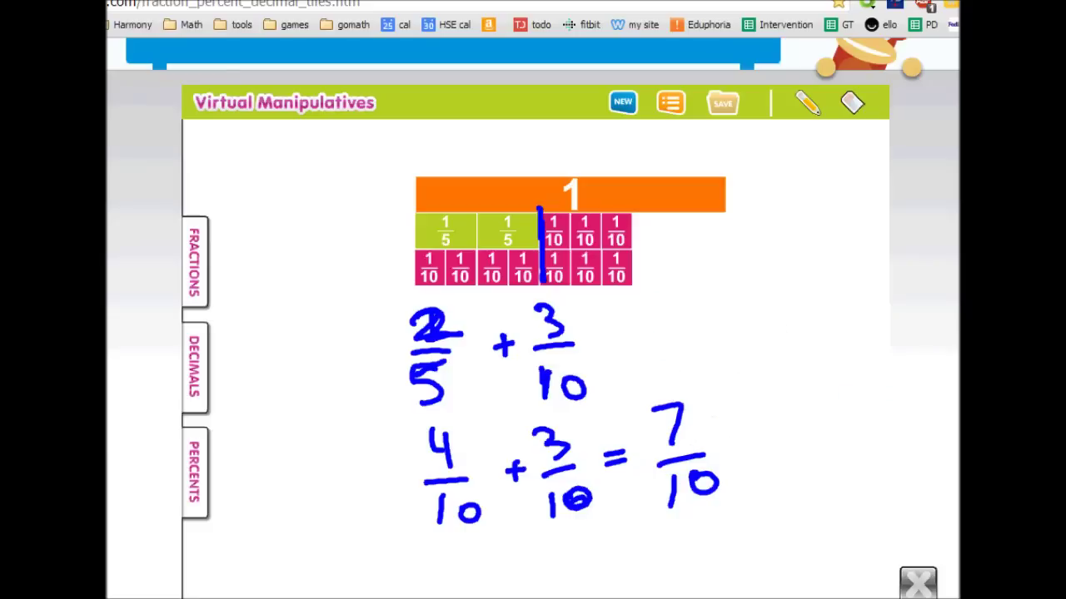
Step: Clear the ink, return to the worksheet and write 7/10 as the answer to problem 3
key("Escape")
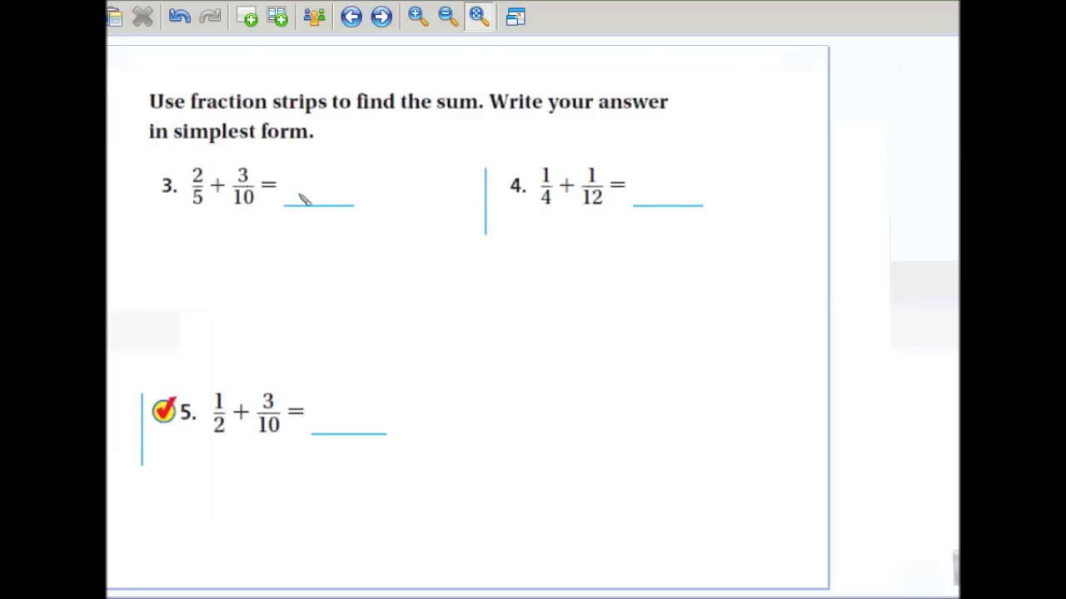
mouse_move(308, 152)
left_mouse_down()
mouse_move(328, 155)
mouse_move(334, 176)
mouse_move(315, 203)
left_mouse_up()
mouse_move(340, 182)
left_mouse_down()
mouse_move(334, 199)
mouse_move(341, 181)
left_mouse_up()
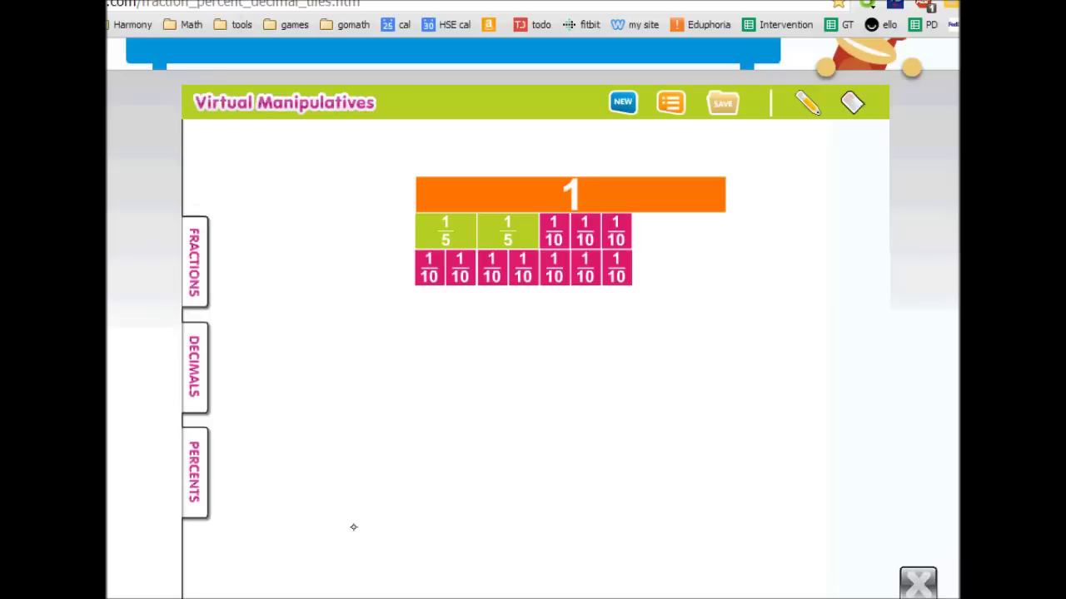
Step: Start a new Virtual Manipulatives workspace and align a 1 whole tile above a row of one 1/4 and one 1/12 tile
left_click(622, 105)
left_click(514, 360)
left_click_drag(415, 200, 483, 224)
left_click_drag(662, 455, 511, 231)
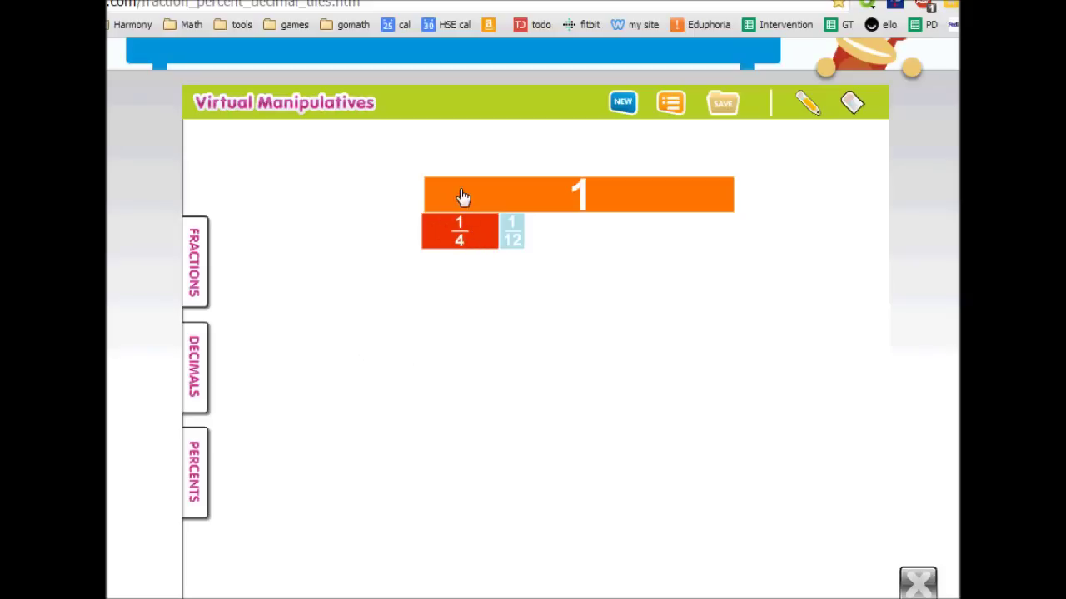
left_click_drag(461, 200, 466, 209)
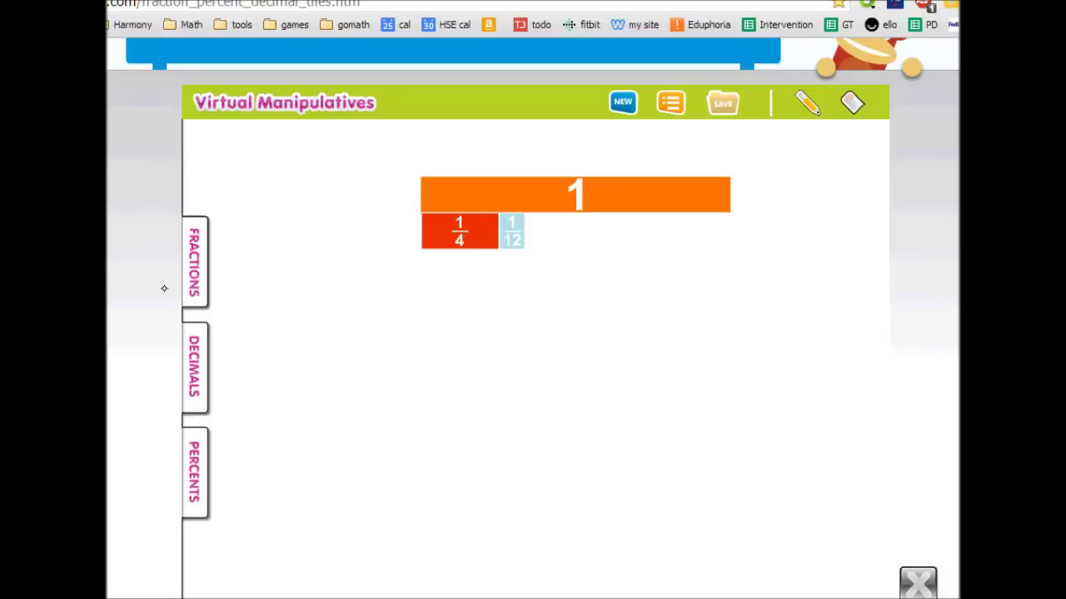
Step: Line up four 1/12 tiles directly beneath the 1/4 and 1/12 tiles
left_click(194, 285)
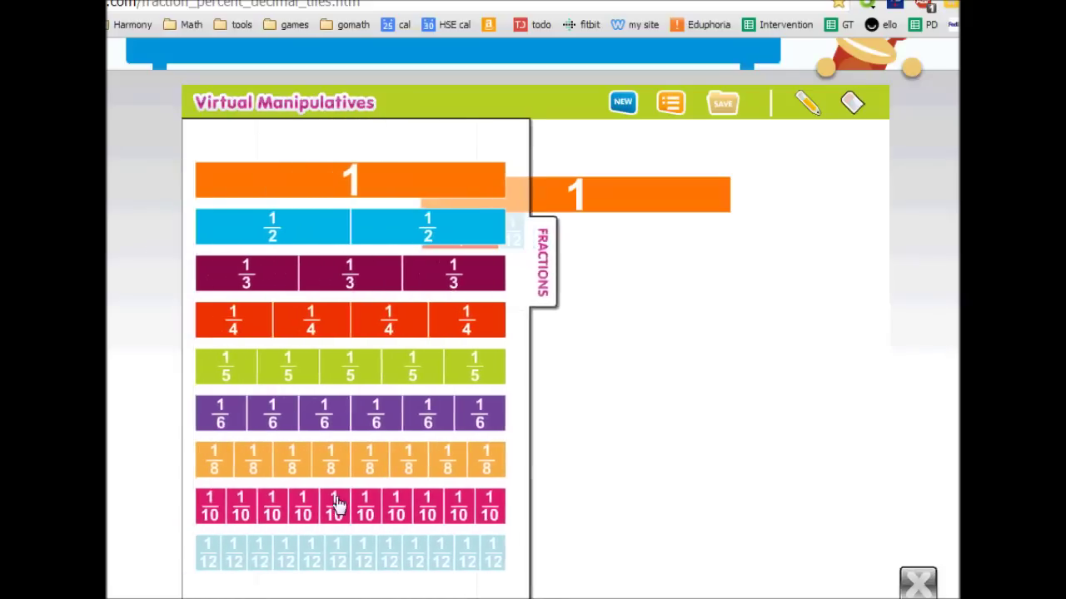
left_click_drag(379, 551, 512, 275)
double_click(443, 277)
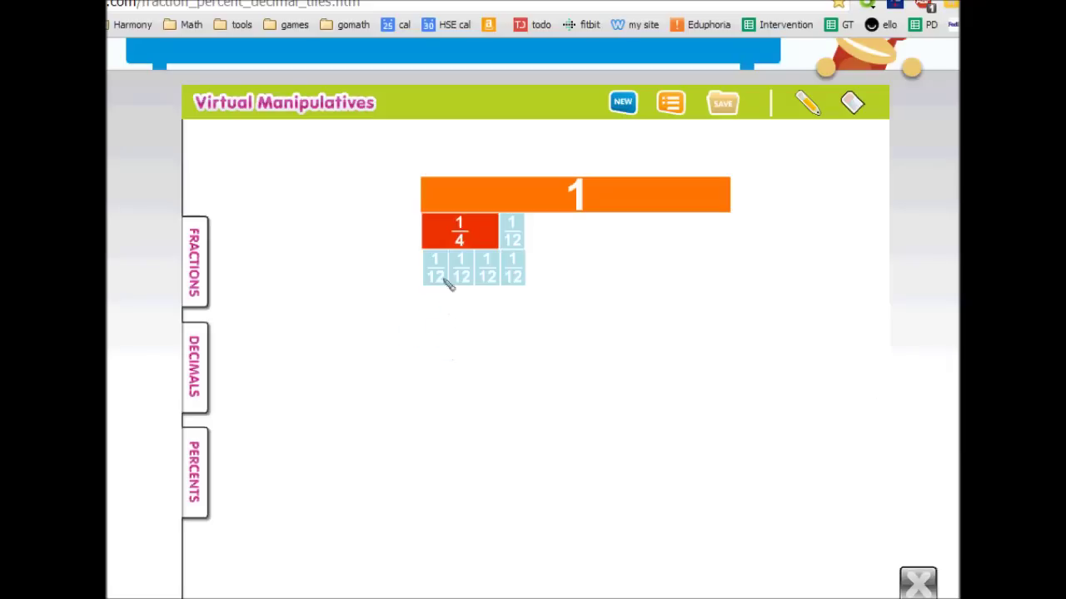
Step: Mark off the first three 1/12 tiles in the lowest row and write 3/12 + 1/12 = 4/12 below them
left_click_drag(498, 253, 509, 286)
left_click_drag(425, 252, 433, 284)
mouse_move(411, 334)
left_mouse_down()
mouse_move(425, 353)
mouse_move(411, 360)
left_mouse_up()
mouse_move(408, 379)
left_mouse_down()
mouse_move(439, 376)
mouse_move(420, 417)
left_mouse_up()
left_click_drag(432, 414, 458, 409)
left_click_drag(465, 369, 485, 367)
left_click_drag(474, 356, 475, 383)
left_click_drag(502, 336, 505, 363)
mouse_move(502, 363)
left_mouse_down()
mouse_move(526, 362)
mouse_move(508, 413)
mouse_move(544, 403)
left_mouse_up()
left_click_drag(560, 352, 576, 358)
left_click_drag(594, 316, 607, 334)
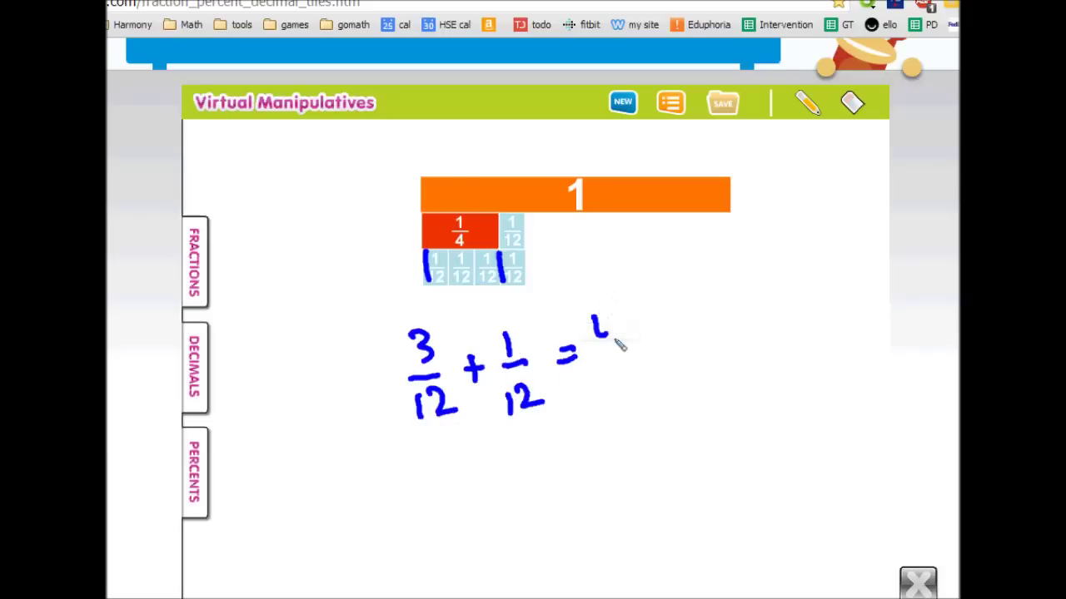
mouse_move(613, 313)
left_mouse_down()
mouse_move(611, 356)
mouse_move(631, 357)
mouse_move(606, 406)
mouse_move(646, 401)
left_mouse_up()
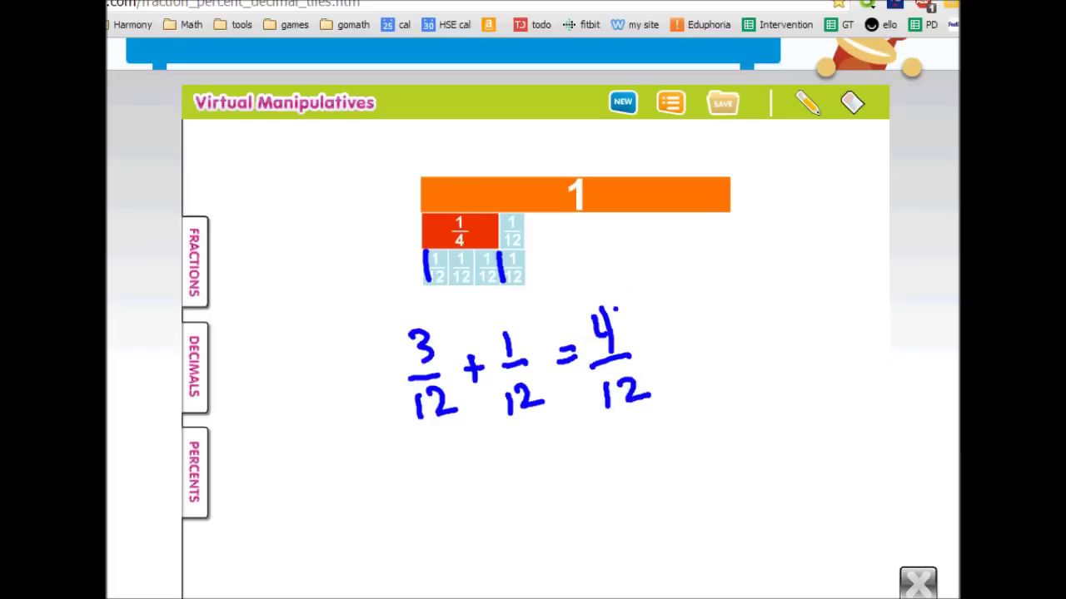
Step: Clear the ink, line up two 1/6 tiles beneath the four 1/12 tiles, and write 2/6 below them
key("e")
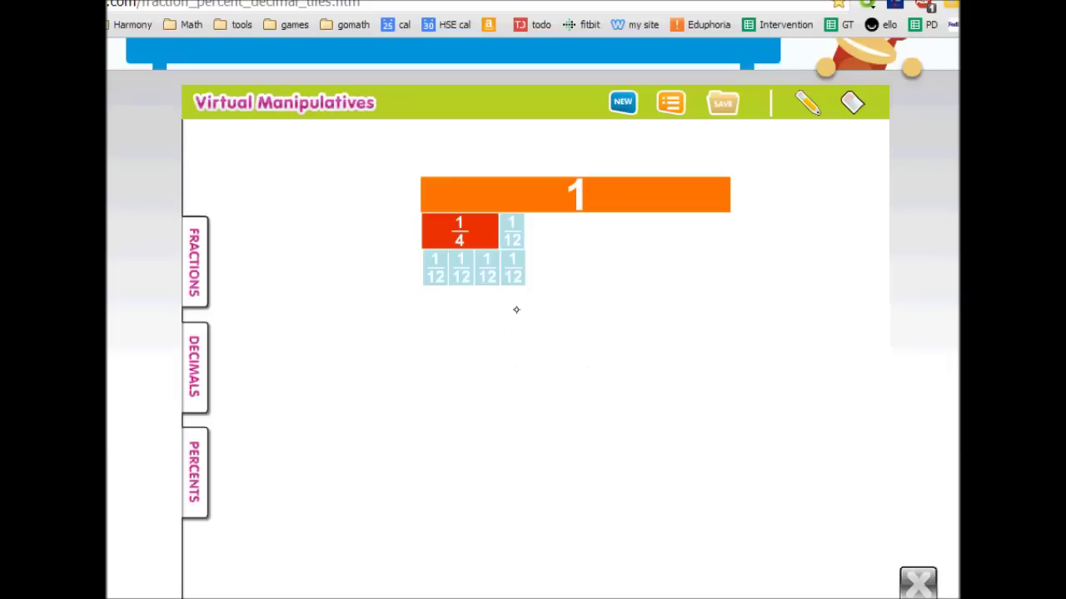
left_click(197, 274)
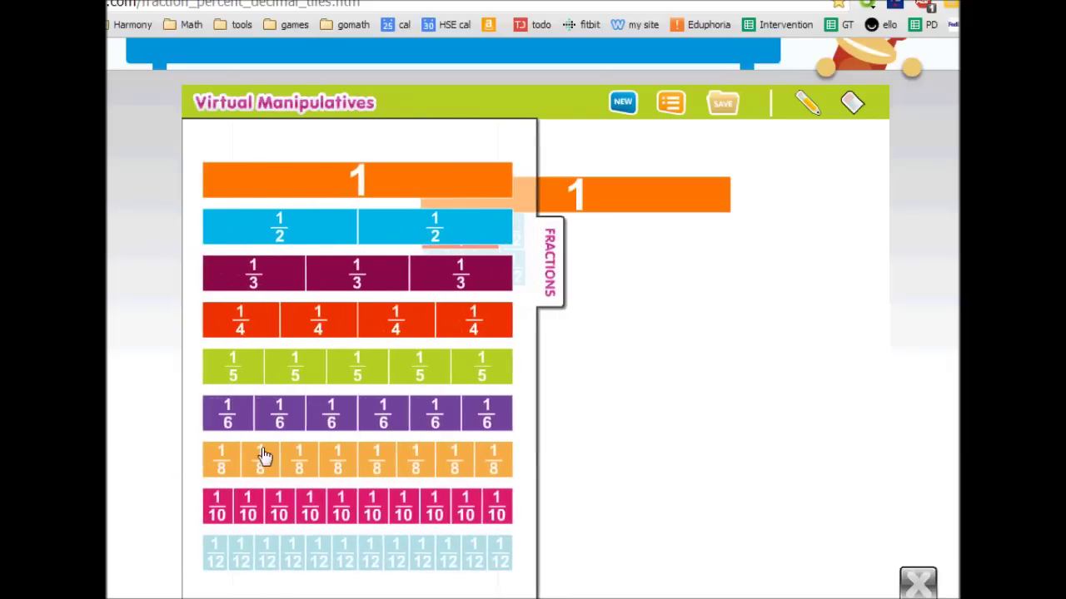
left_click_drag(235, 409, 651, 376)
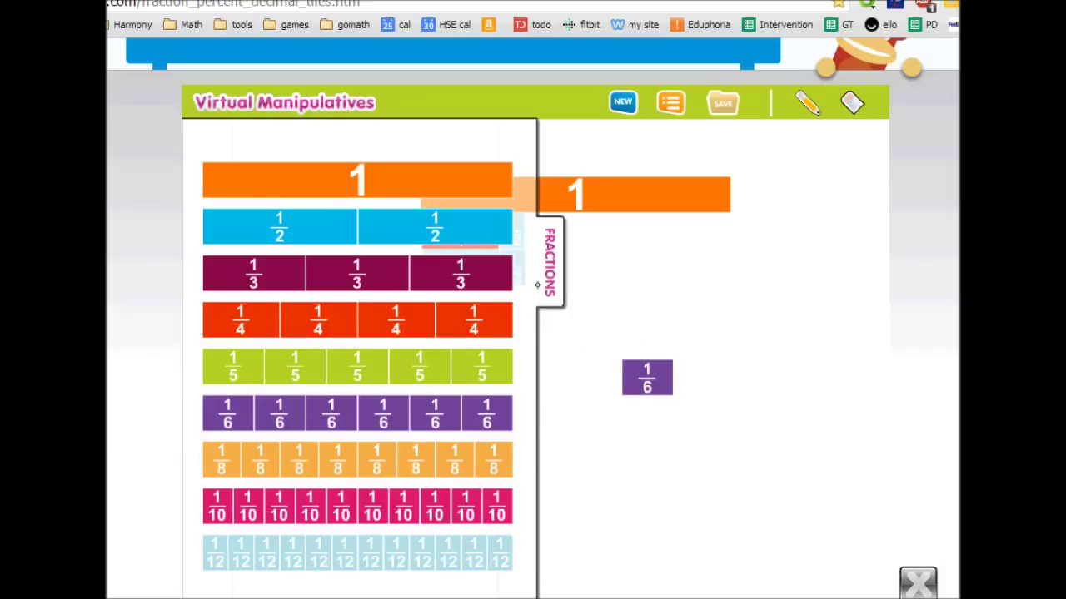
left_click(546, 279)
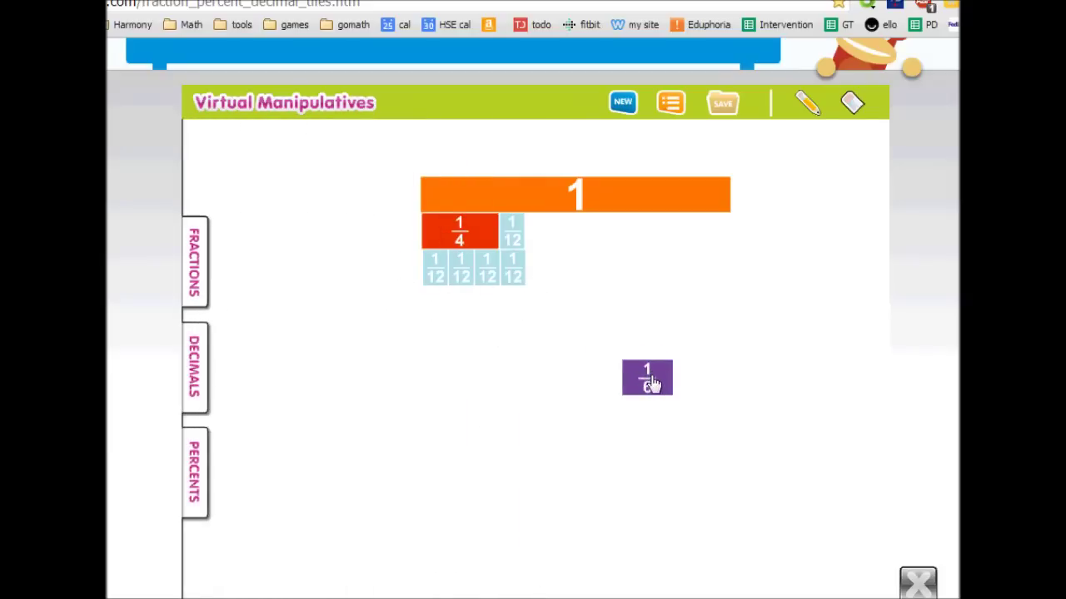
left_click_drag(653, 386, 506, 310)
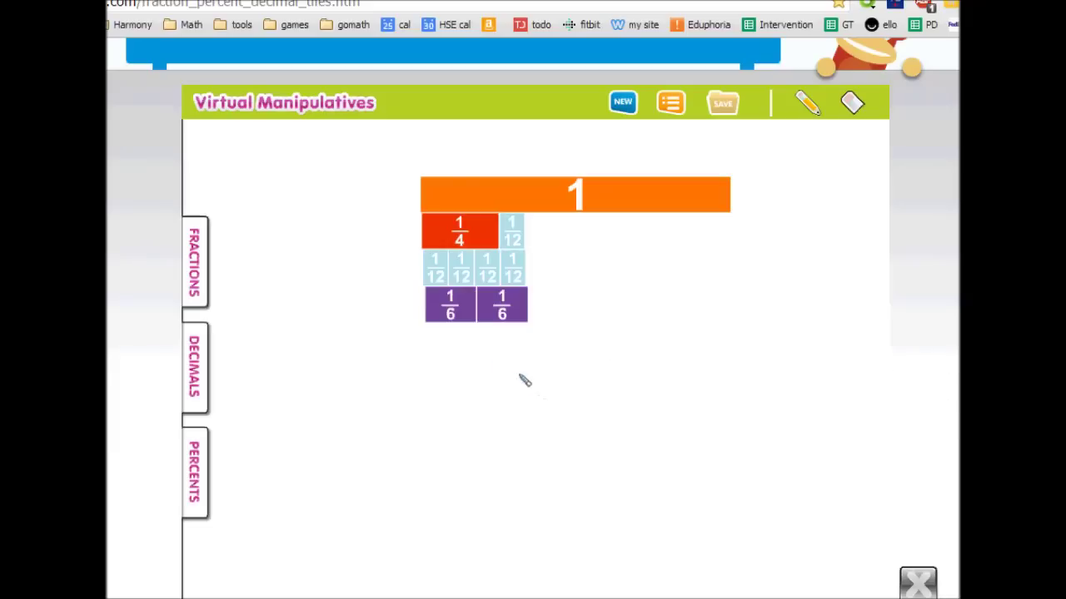
mouse_move(515, 380)
left_mouse_down()
mouse_move(544, 403)
mouse_move(530, 447)
left_mouse_up()
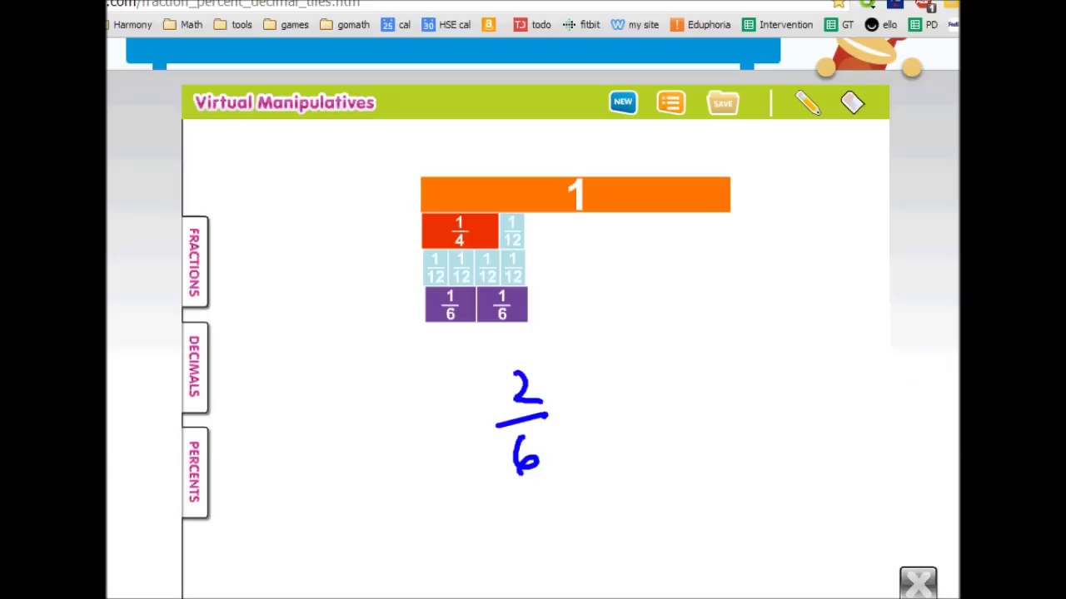
Step: Clear the ink and align one 1/3 tile beneath the two 1/6 tiles
key("Escape")
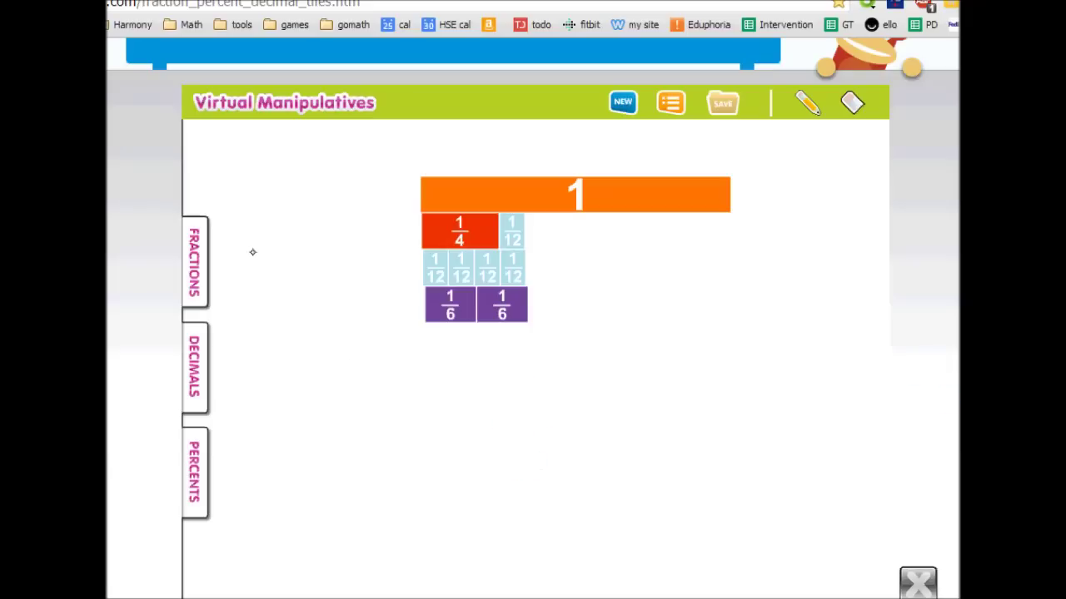
left_click(198, 275)
left_click_drag(233, 281, 641, 409)
left_click(545, 281)
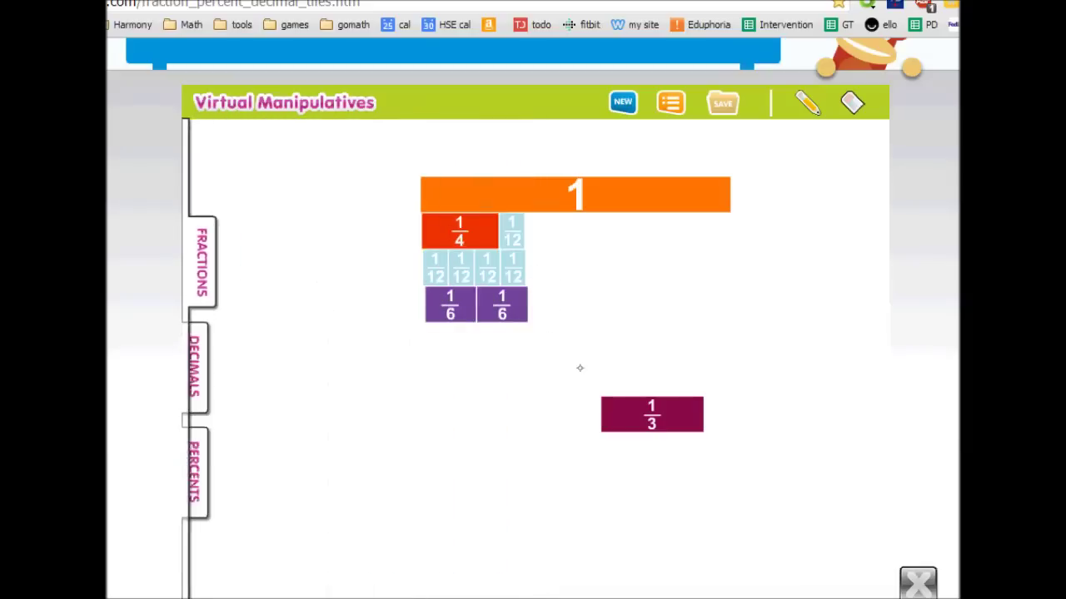
left_click_drag(661, 419, 492, 348)
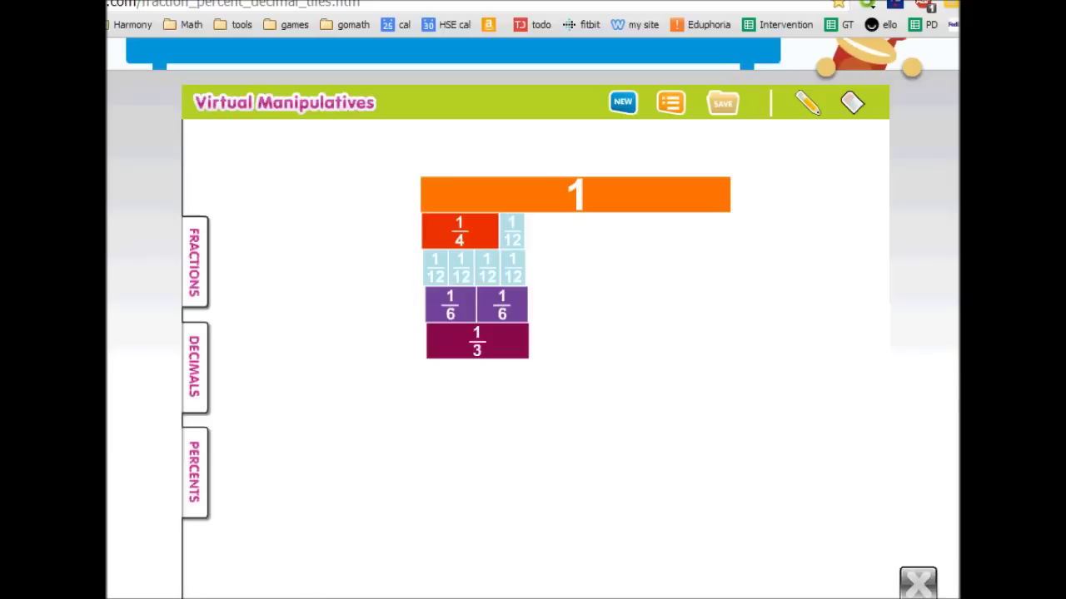
Step: Switch to the worksheet and write 1/3 as the answer to problem 4
left_click(173, 598)
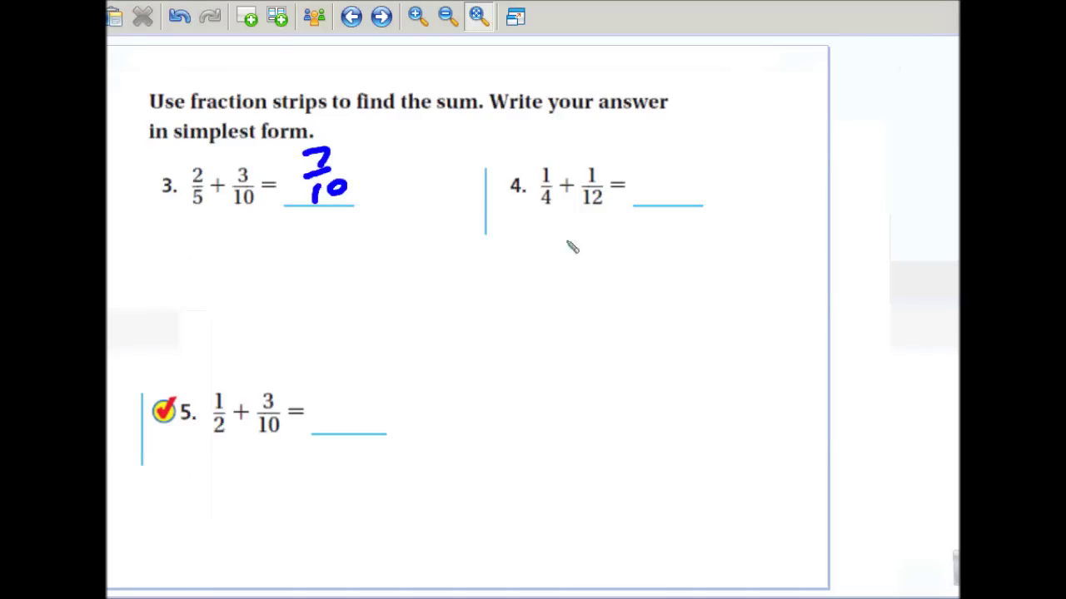
left_click_drag(654, 131, 654, 152)
mouse_move(631, 169)
left_mouse_down()
mouse_move(668, 164)
mouse_move(662, 192)
mouse_move(639, 200)
left_mouse_up()
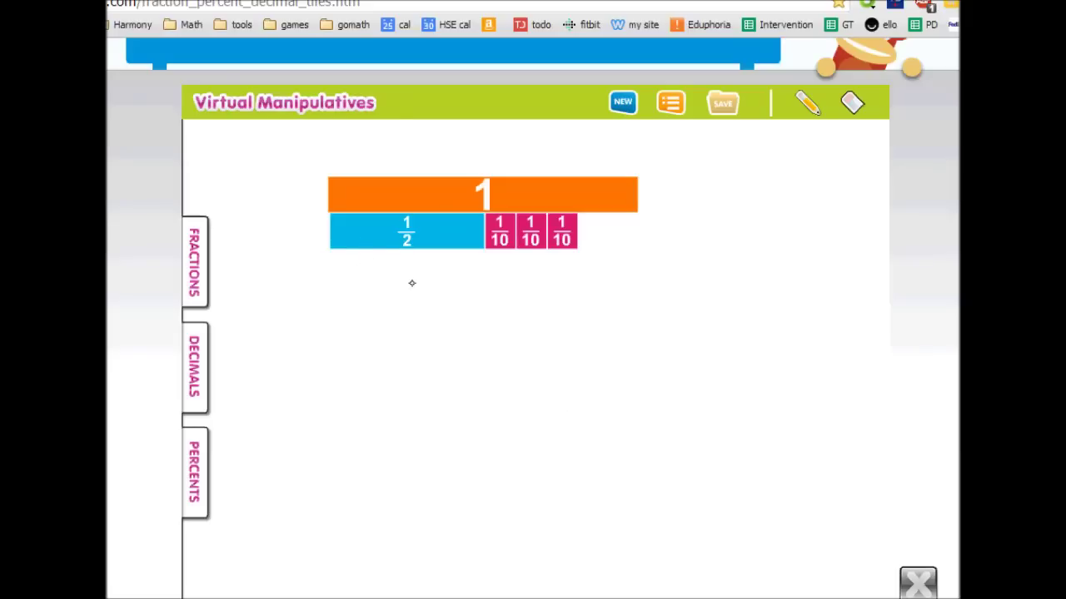
Step: Line up eight 1/10 tiles directly beneath the 1/2 tile and the three 1/10 tiles
left_click_drag(512, 243, 341, 268)
left_click_drag(341, 268, 374, 269)
left_click_drag(374, 270, 408, 268)
left_click_drag(408, 268, 562, 268)
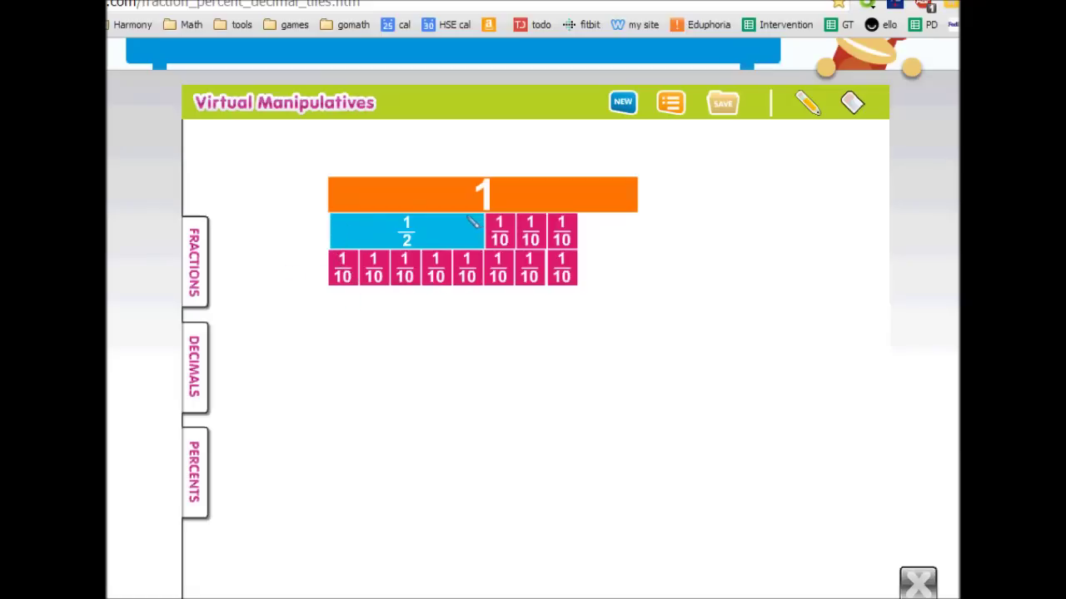
Step: Draw a vertical line through both rows at the end of the 1/2 tile and write 1/2 + 3/10 below the tiles
left_click_drag(486, 212, 487, 287)
mouse_move(387, 316)
left_mouse_down()
mouse_move(408, 378)
mouse_move(397, 393)
left_mouse_up()
left_click_drag(381, 356, 408, 350)
left_click_drag(396, 398, 428, 396)
mouse_move(439, 358)
left_mouse_down()
mouse_move(460, 354)
mouse_move(451, 366)
left_mouse_up()
mouse_move(481, 318)
left_mouse_down()
mouse_move(487, 343)
mouse_move(511, 352)
mouse_move(492, 398)
left_mouse_up()
left_click_drag(510, 378, 516, 382)
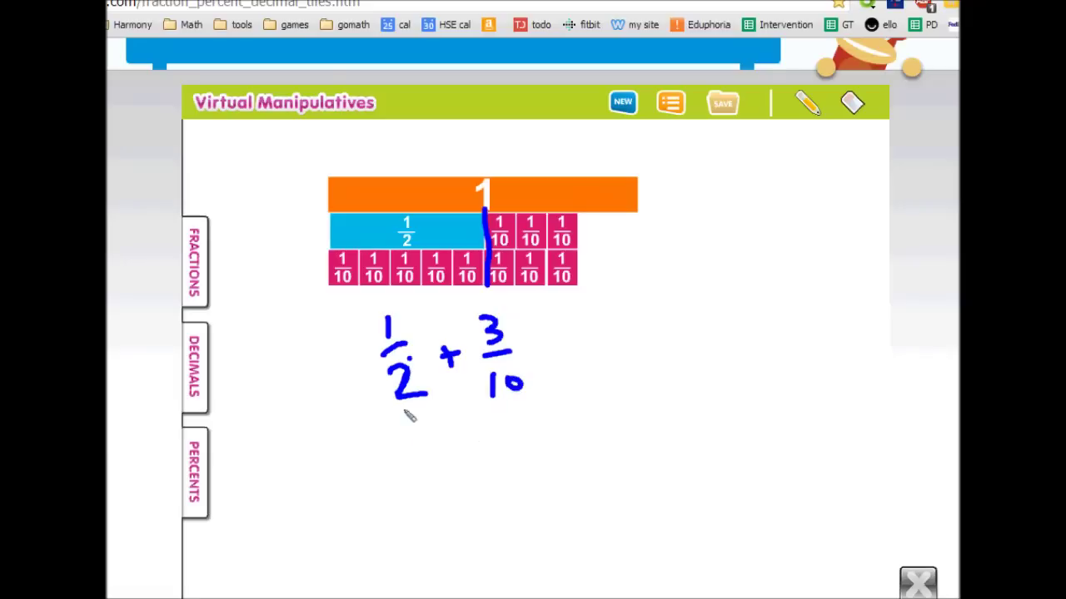
Step: Write the equivalent sum 5/10 + 3/10 = 8/10 underneath 1/2 + 3/10
mouse_move(430, 434)
left_mouse_down()
mouse_move(402, 464)
mouse_move(438, 477)
left_mouse_up()
mouse_move(408, 501)
left_mouse_down()
mouse_move(409, 525)
mouse_move(440, 501)
left_mouse_up()
mouse_move(468, 467)
left_mouse_down()
mouse_move(491, 464)
mouse_move(479, 474)
left_mouse_up()
mouse_move(511, 434)
left_mouse_down()
mouse_move(527, 448)
mouse_move(514, 460)
left_mouse_up()
mouse_move(509, 467)
left_mouse_down()
mouse_move(550, 468)
mouse_move(526, 523)
left_mouse_up()
mouse_move(541, 500)
left_mouse_down()
mouse_move(555, 510)
mouse_move(549, 497)
left_mouse_up()
left_click_drag(585, 454, 608, 451)
left_click_drag(587, 467, 614, 464)
left_click_drag(645, 417, 642, 419)
mouse_move(631, 472)
left_mouse_down()
mouse_move(665, 469)
mouse_move(637, 516)
mouse_move(664, 510)
left_mouse_up()
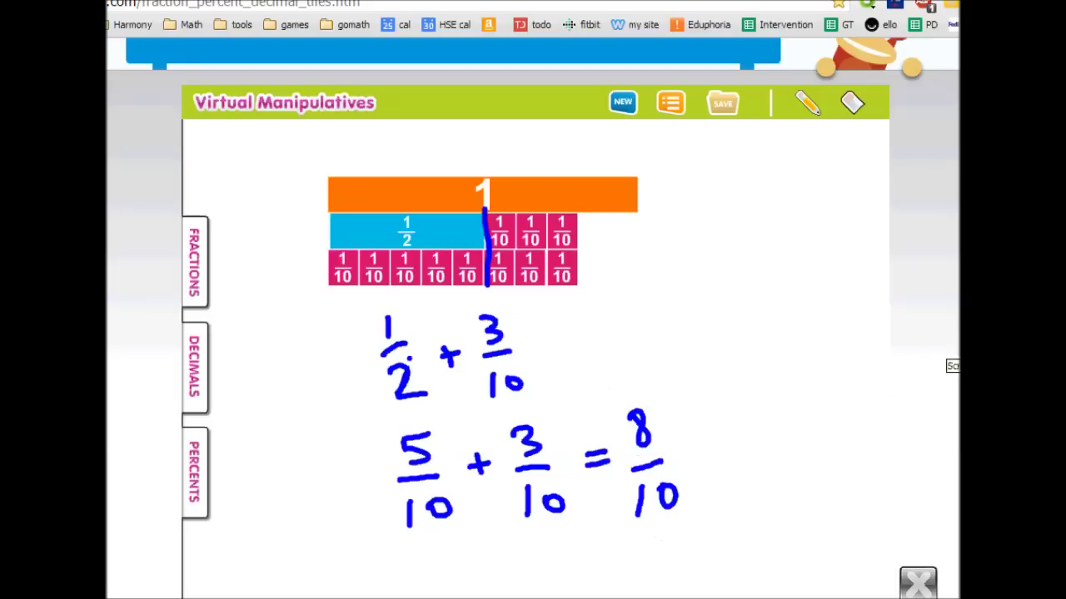
Step: Clear the ink and line up four 1/5 tiles beneath the row of eight 1/10 tiles
key("e")
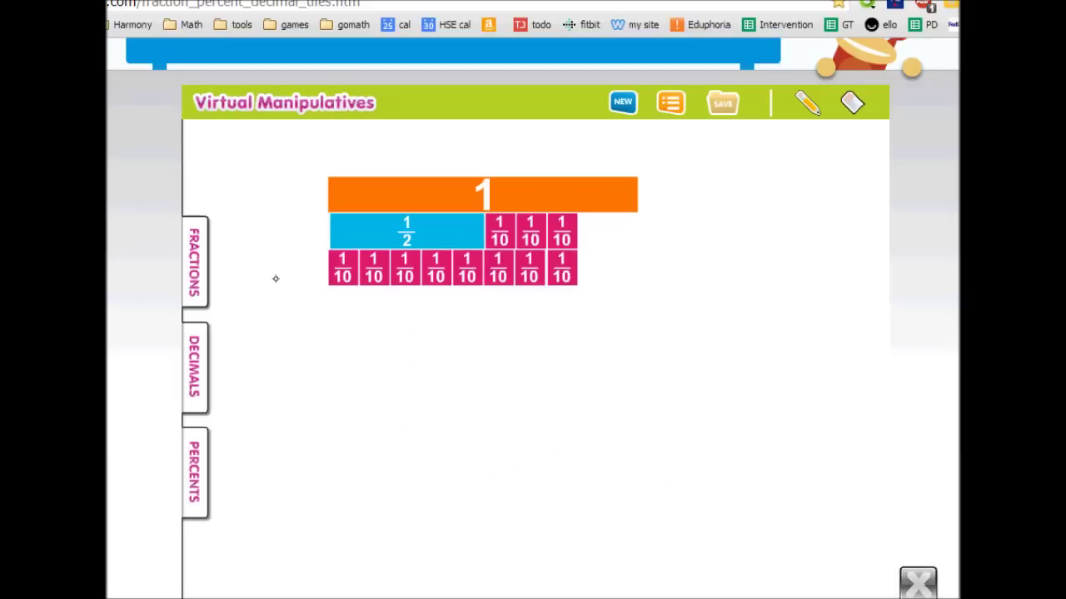
left_click(196, 258)
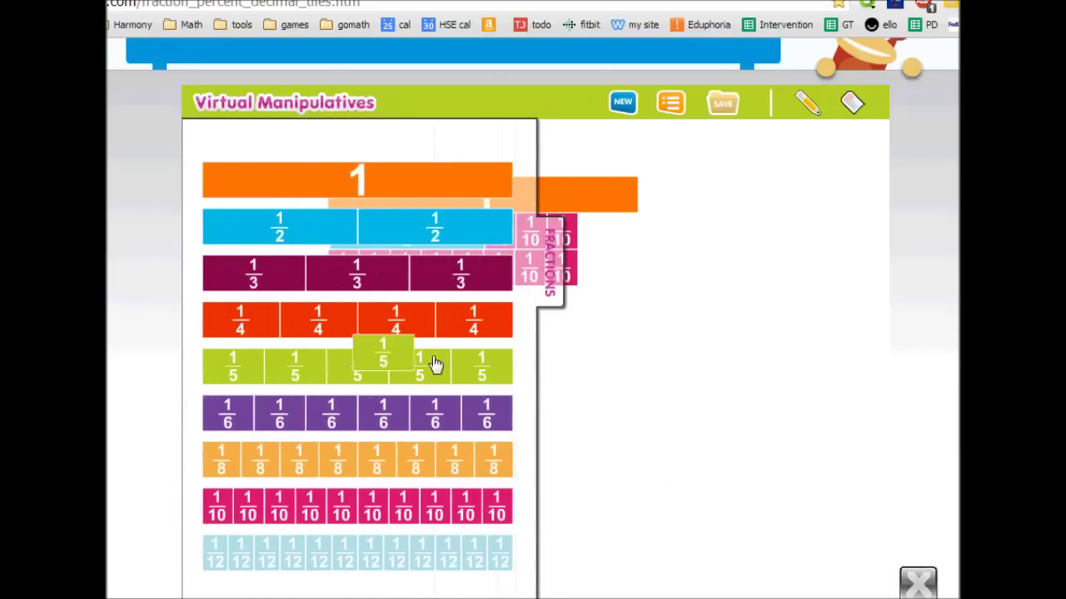
left_click_drag(435, 364, 361, 303)
left_click(552, 286)
left_click(421, 303)
left_click(481, 303)
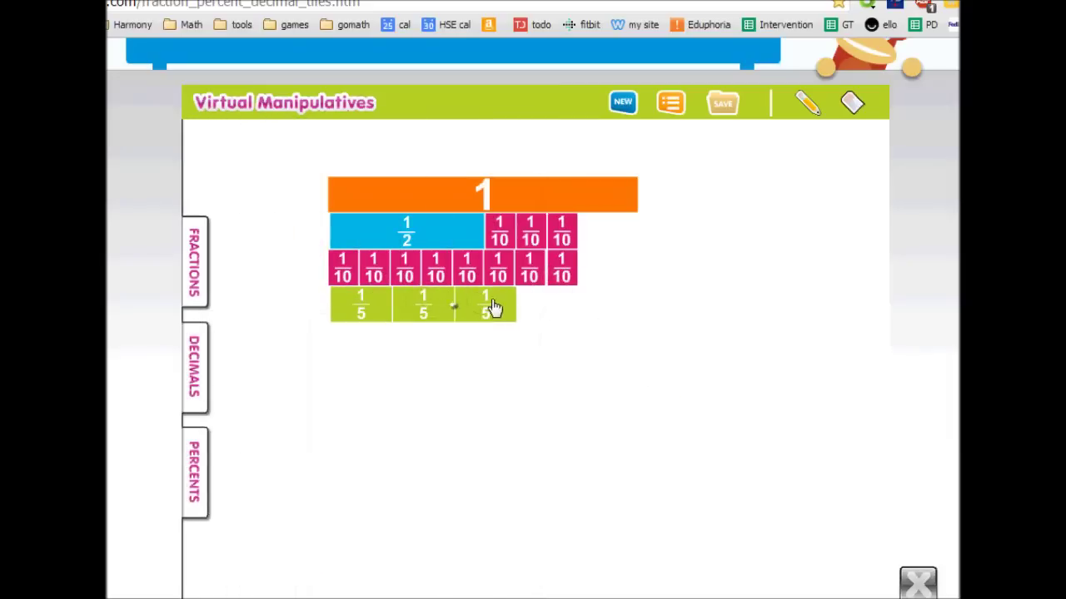
left_click(549, 305)
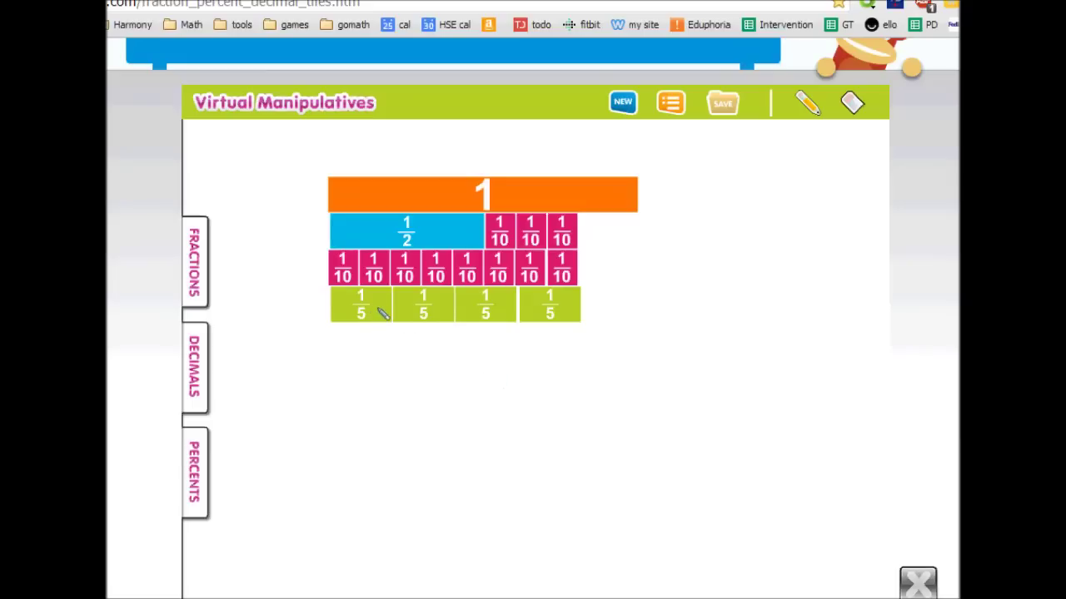
Step: Write 4/5 below the tiles and draw arrows pointing at the row of eight tenths and the row of fifths
mouse_move(404, 360)
left_mouse_down()
mouse_move(409, 380)
mouse_move(431, 385)
left_mouse_up()
mouse_move(420, 359)
left_mouse_down()
mouse_move(418, 391)
mouse_move(437, 398)
mouse_move(408, 446)
left_mouse_up()
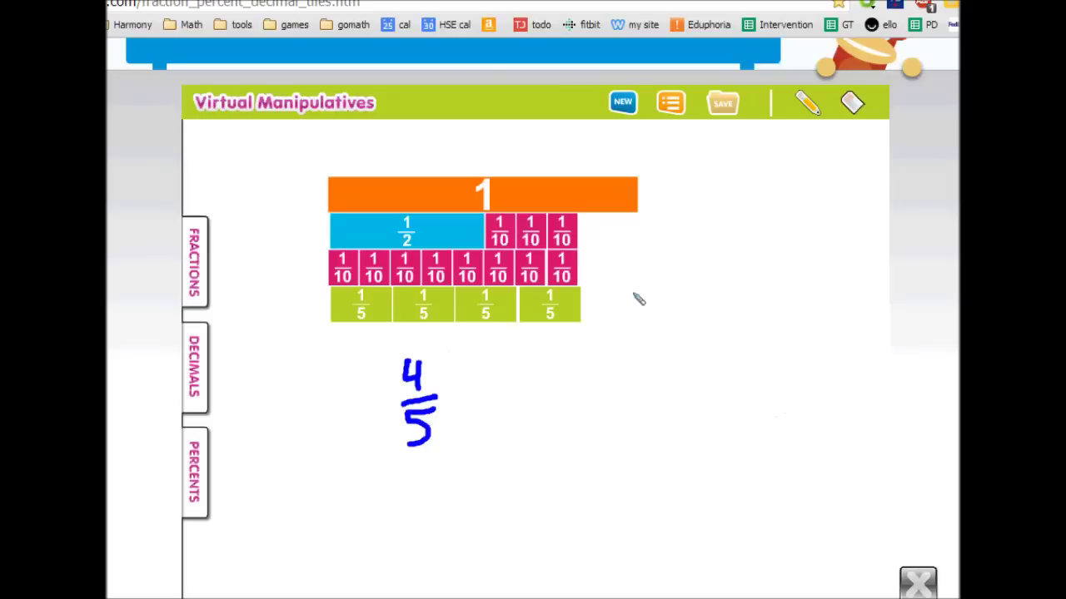
mouse_move(656, 253)
left_mouse_down()
mouse_move(594, 263)
mouse_move(626, 276)
mouse_move(612, 315)
mouse_move(631, 313)
left_mouse_up()
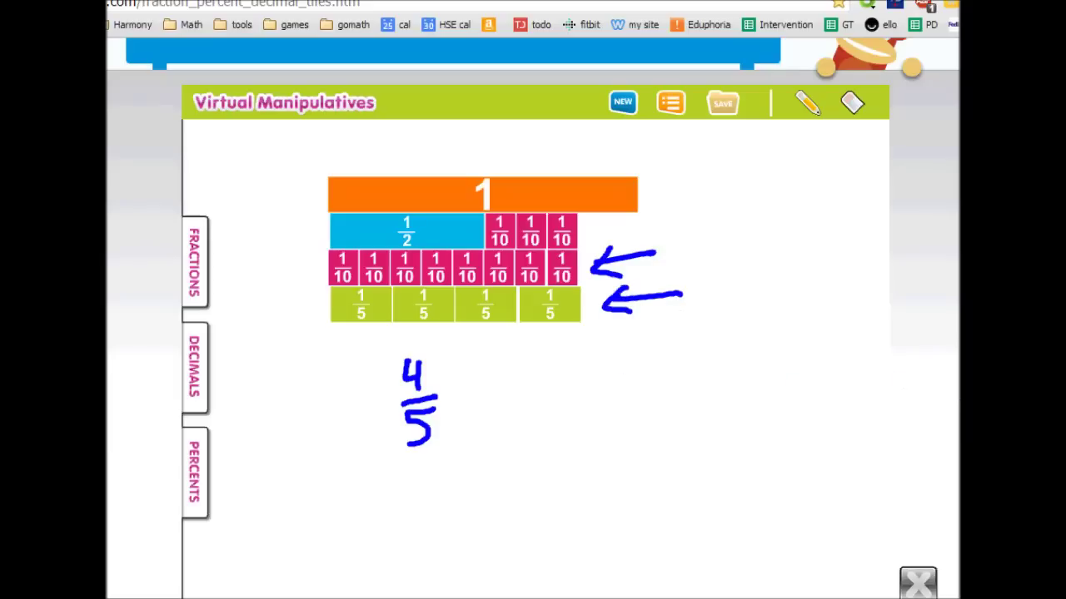
Step: Clear the ink and switch back to problem 5 on the worksheet
key("e")
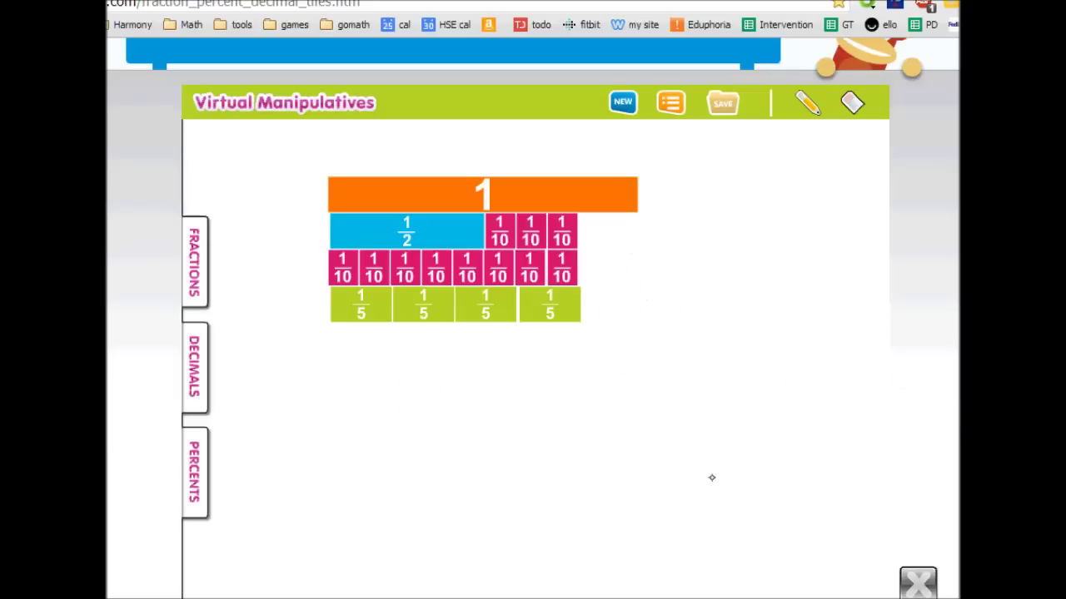
key("alt+Tab")
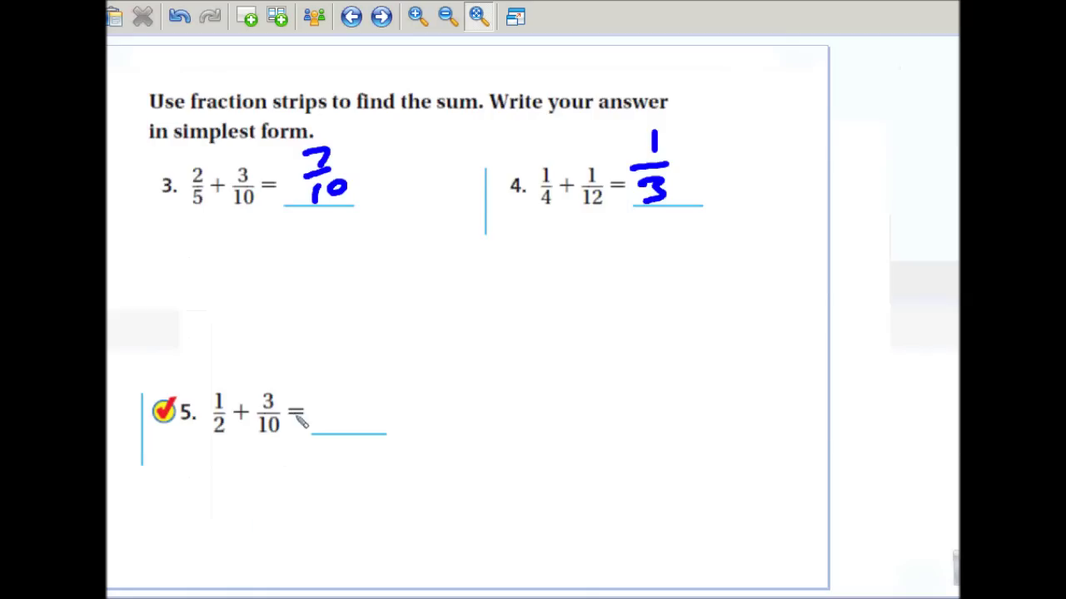